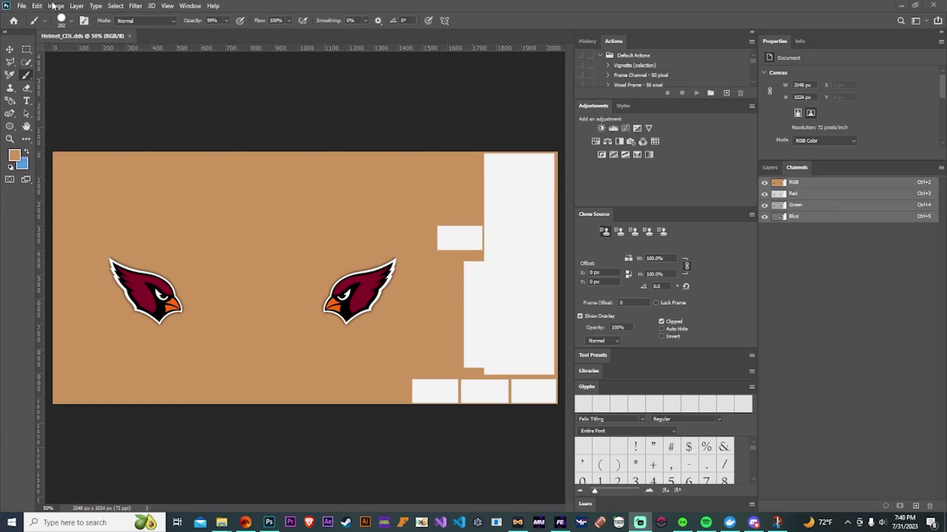
# - Select the tan helmet background with Color Range, then invert the selection to the logos and white blocks
pyautogui.click(118, 6)
pyautogui.click(128, 104)
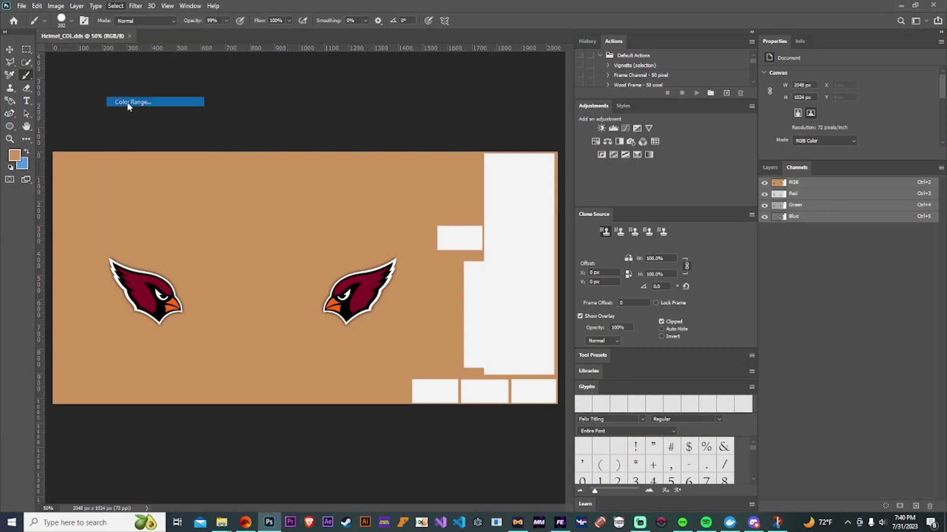
pyautogui.click(328, 120)
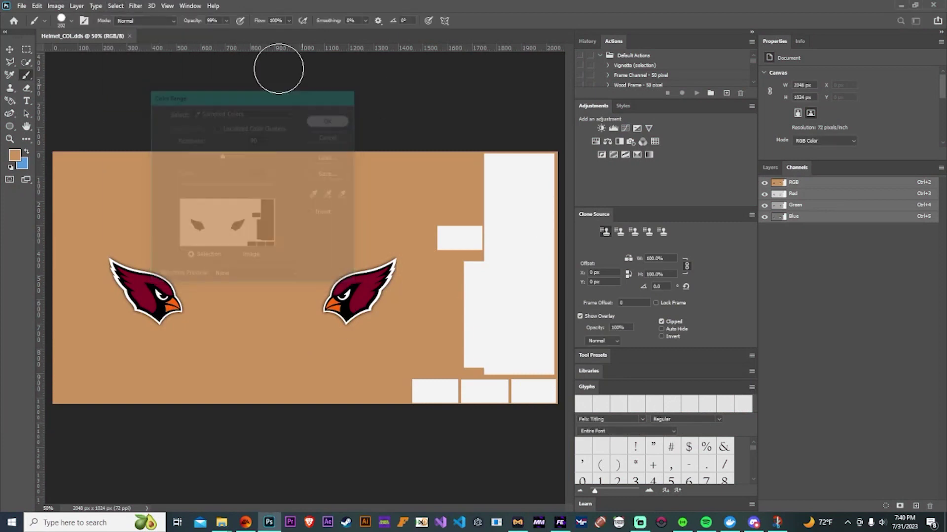
pyautogui.click(115, 6)
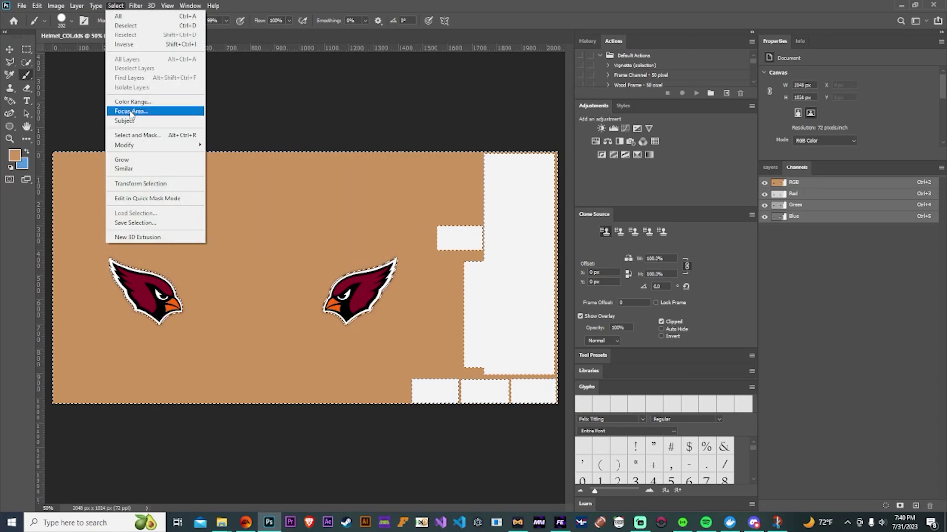
pyautogui.click(129, 44)
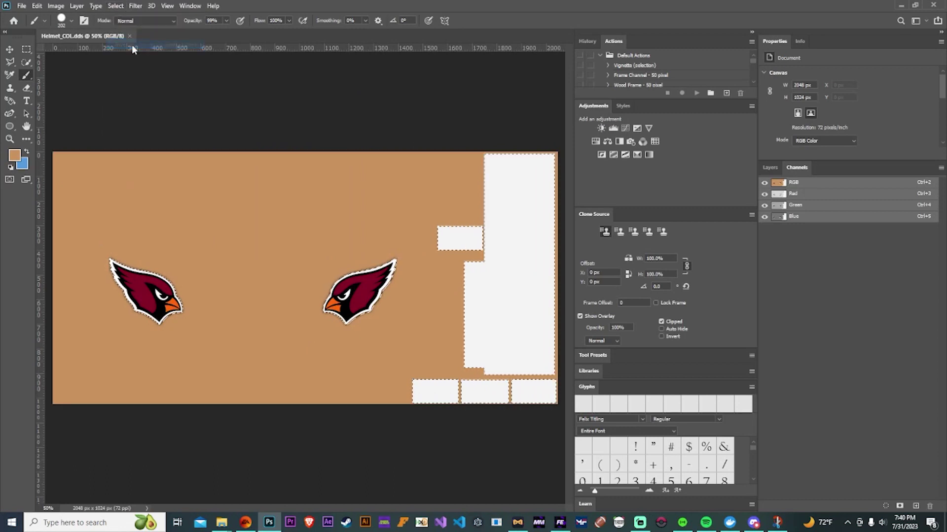
# - Save the selection as a new alpha channel, display that channel on its own, and deselect
pyautogui.click(190, 6)
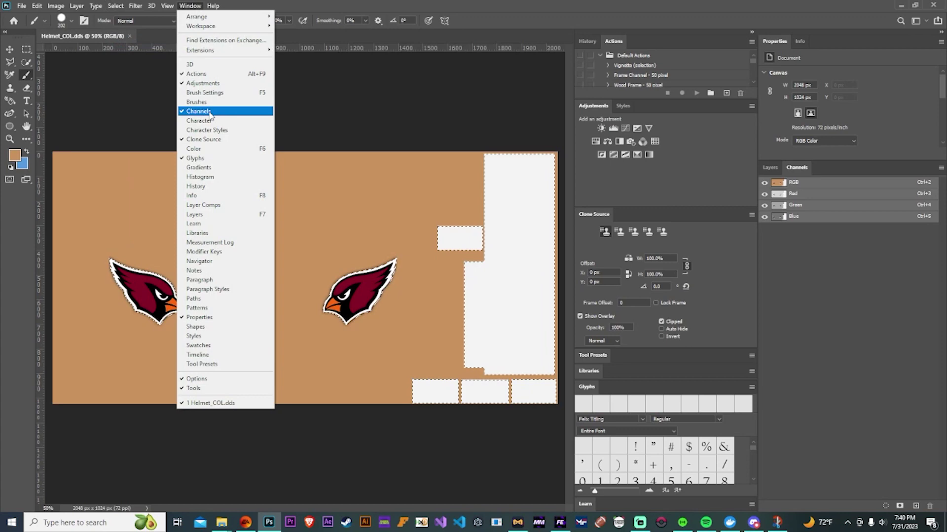
pyautogui.click(198, 111)
pyautogui.click(190, 7)
pyautogui.click(198, 111)
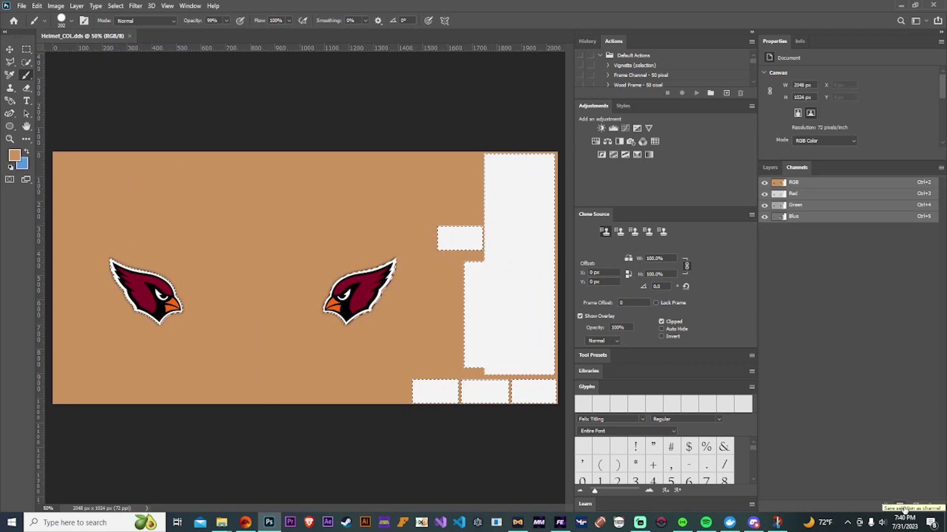
pyautogui.click(902, 507)
pyautogui.click(788, 230)
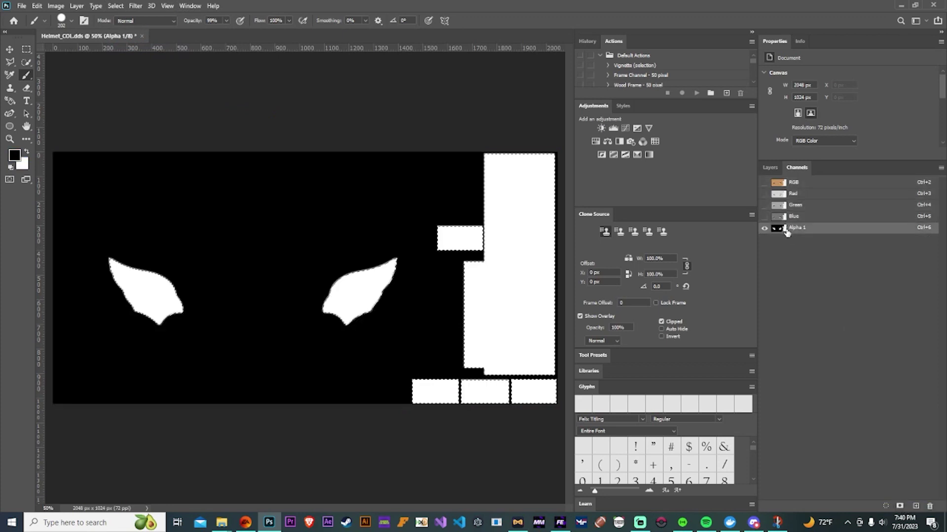
pyautogui.click(115, 5)
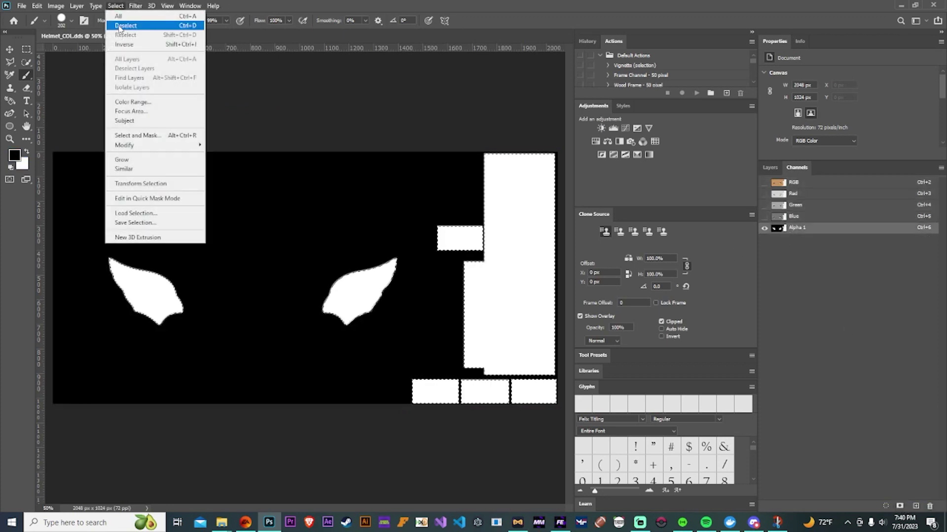
pyautogui.click(124, 26)
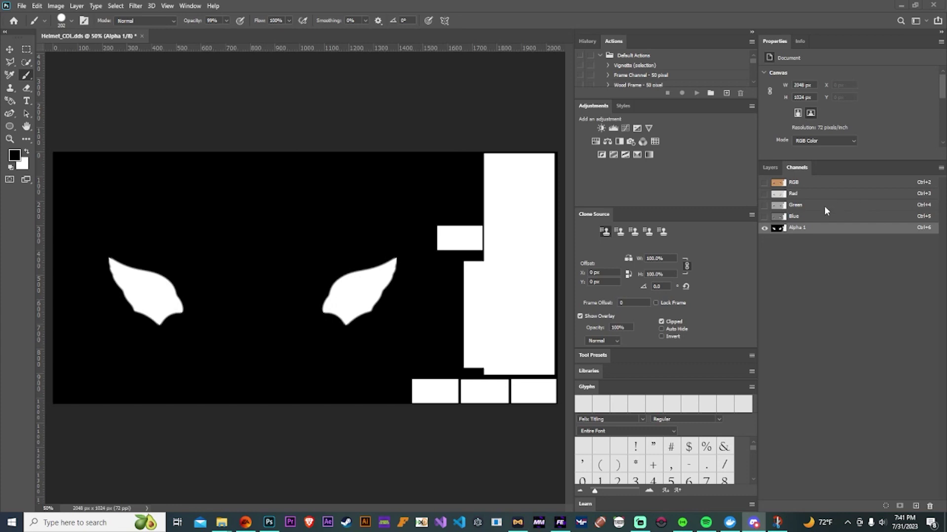
pyautogui.click(810, 186)
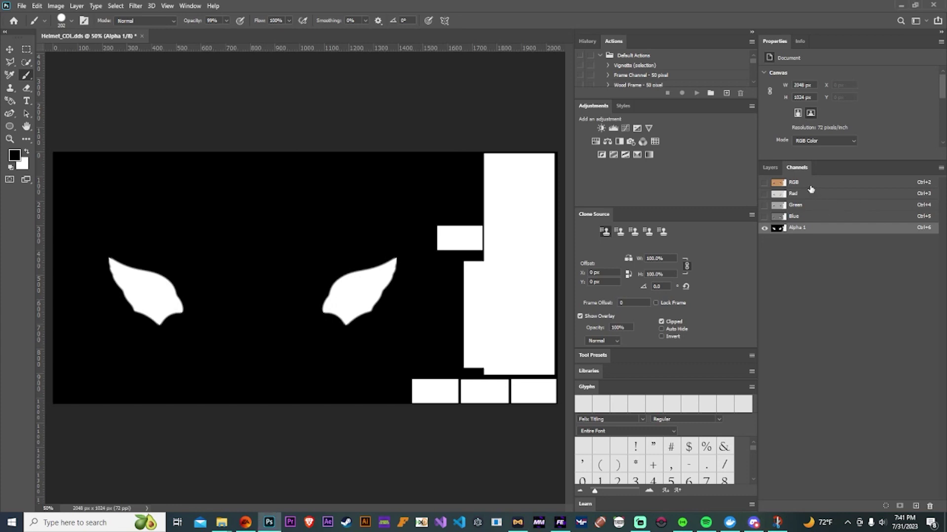
pyautogui.click(822, 141)
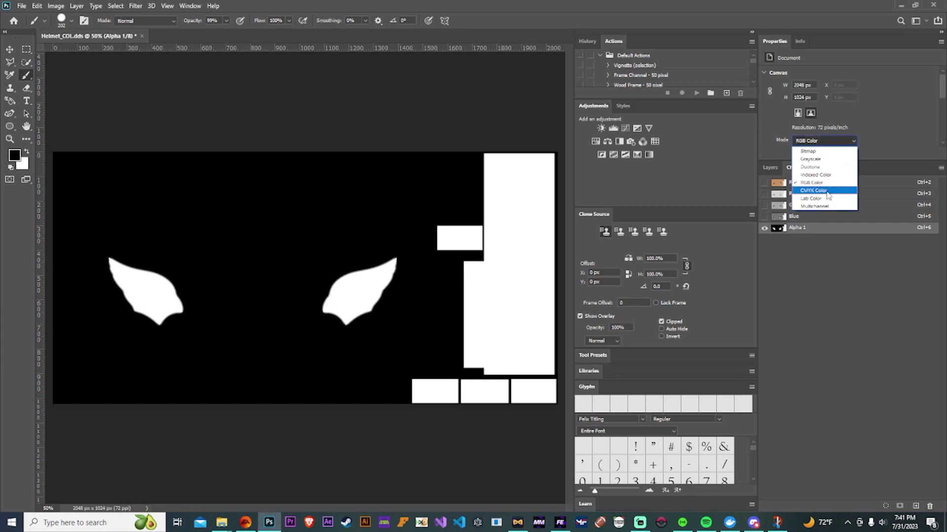
pyautogui.click(860, 140)
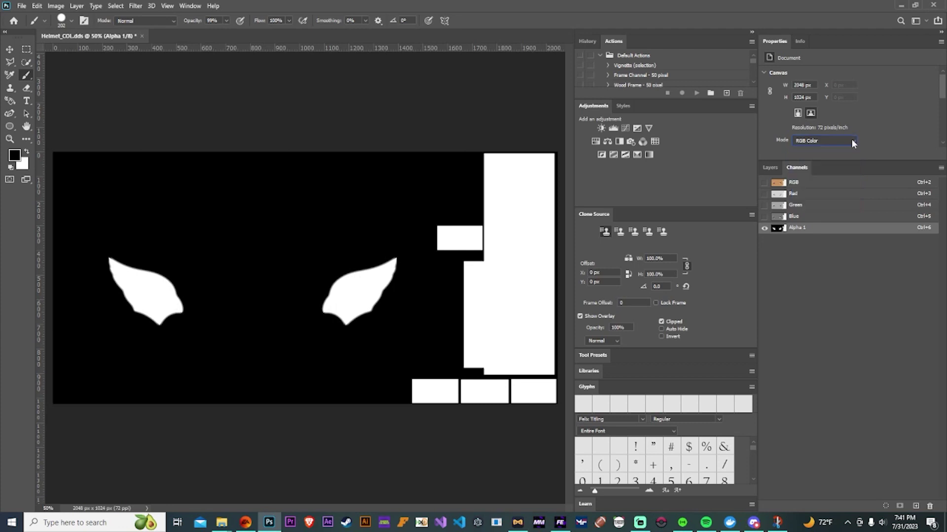
pyautogui.click(22, 6)
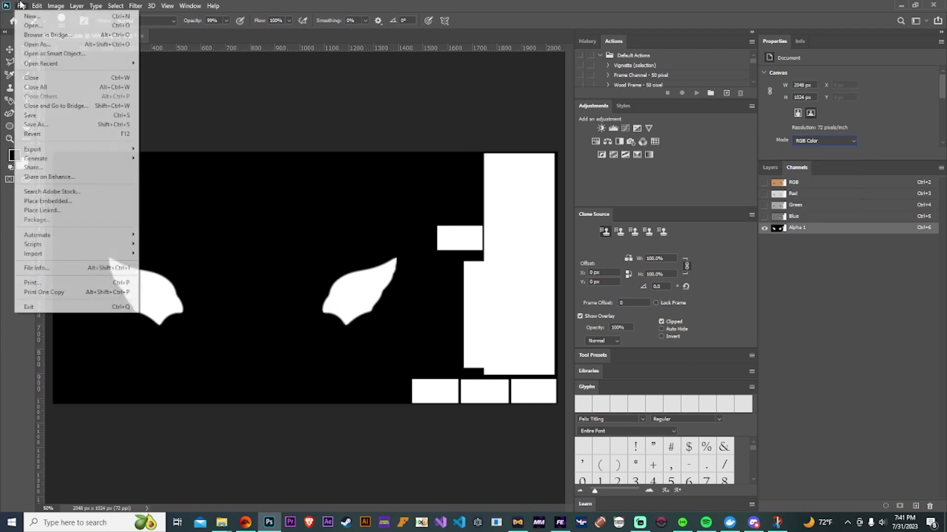
pyautogui.press('Right')
pyautogui.moveTo(22, 6)
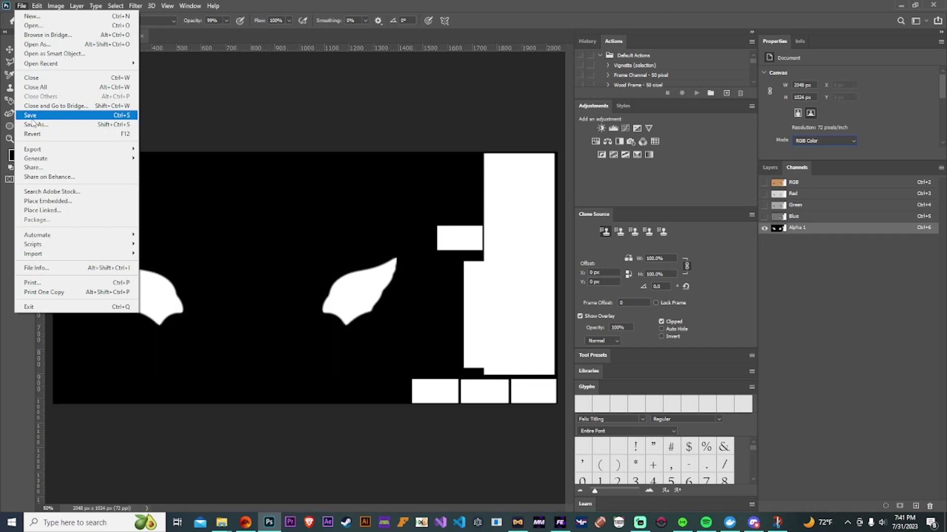
pyautogui.click(204, 95)
# - Save the texture over Helmet_COL.dds in Intel Texture Works format with alpha channels included
pyautogui.click(22, 6)
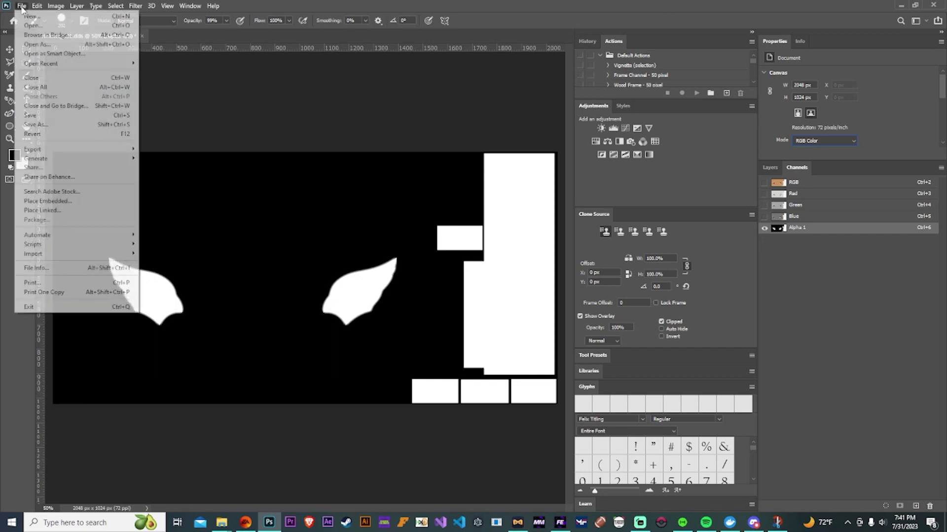
pyautogui.click(32, 127)
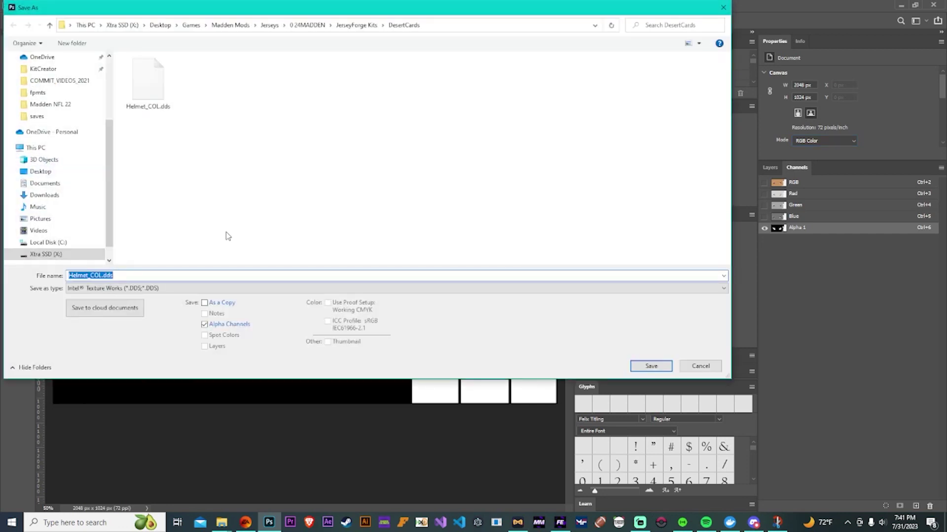
pyautogui.click(651, 366)
pyautogui.click(498, 261)
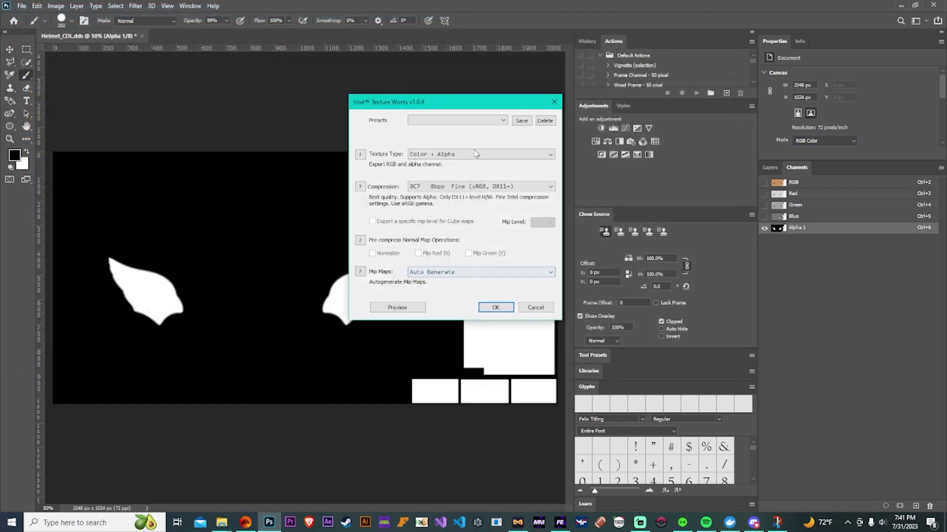
# - Apply the COL export preset with the Color + Alpha texture type and complete the DDS export
pyautogui.click(467, 120)
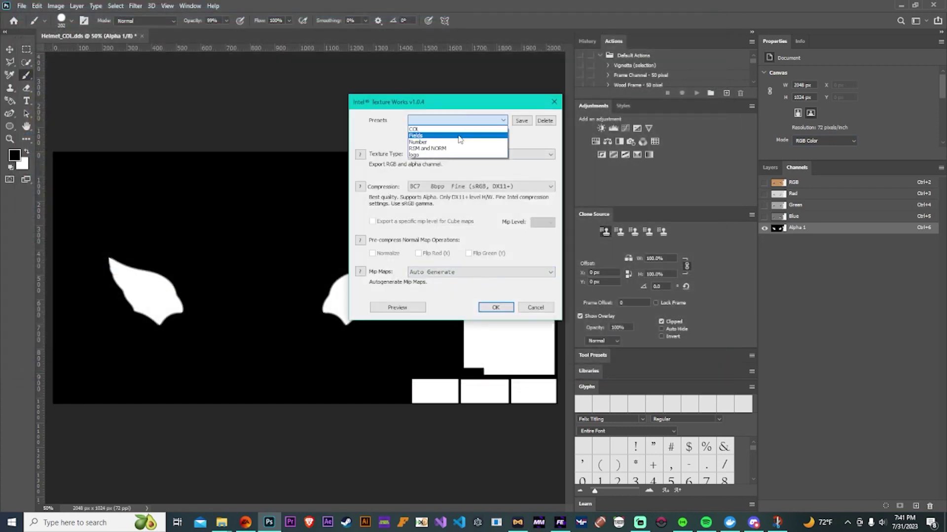
pyautogui.click(451, 129)
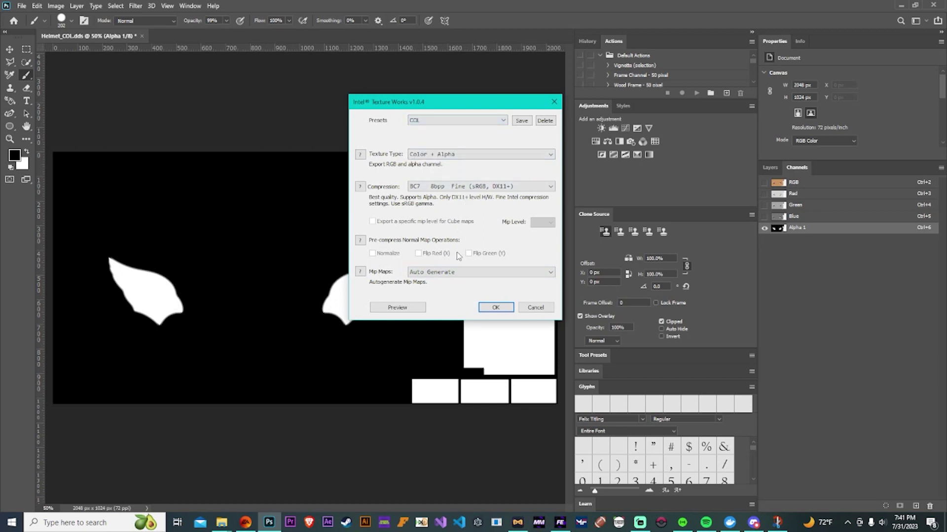
pyautogui.click(466, 153)
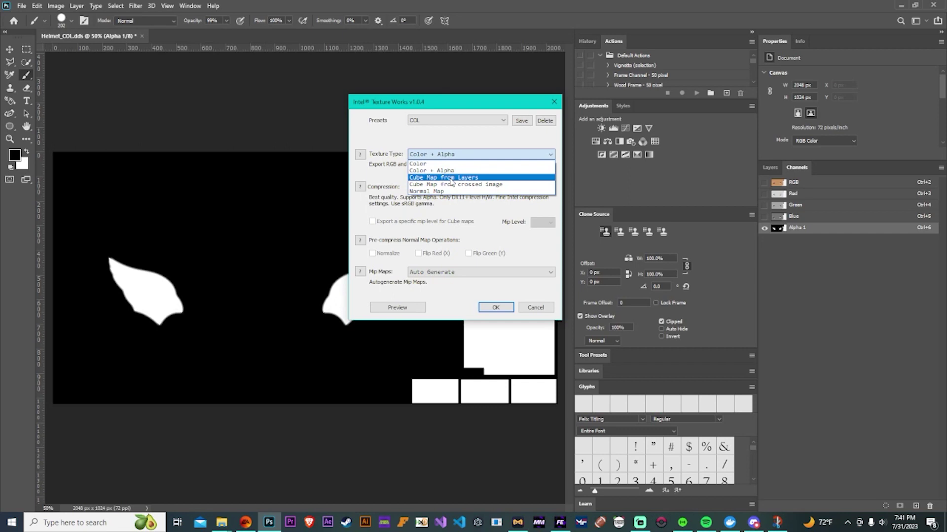
pyautogui.click(450, 178)
pyautogui.click(454, 155)
pyautogui.click(446, 170)
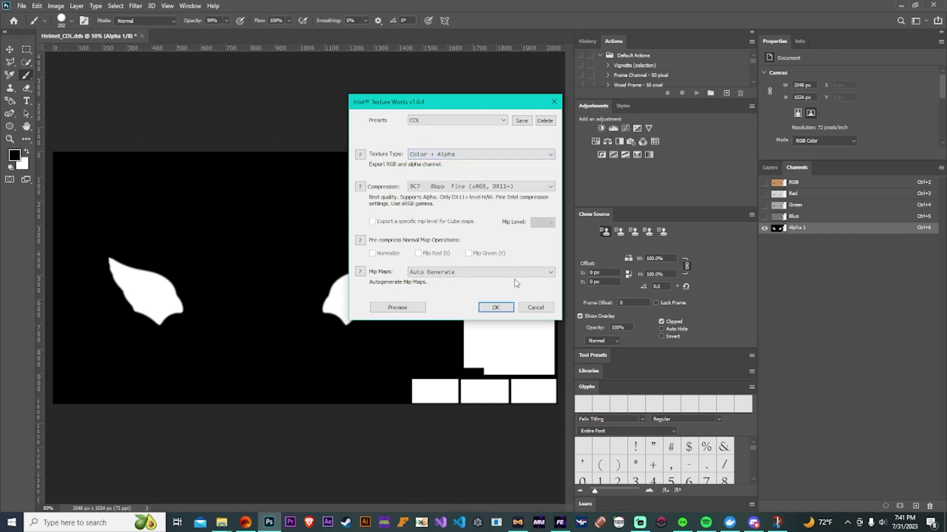
pyautogui.click(496, 308)
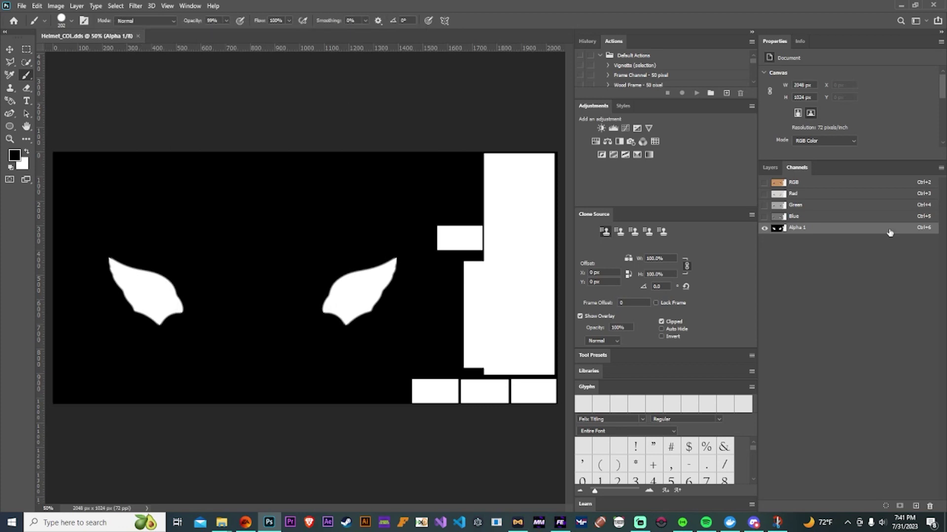
# - Close the helmet texture and reopen Helmet_COL.dds with both load options off to check its alpha channel
pyautogui.click(837, 187)
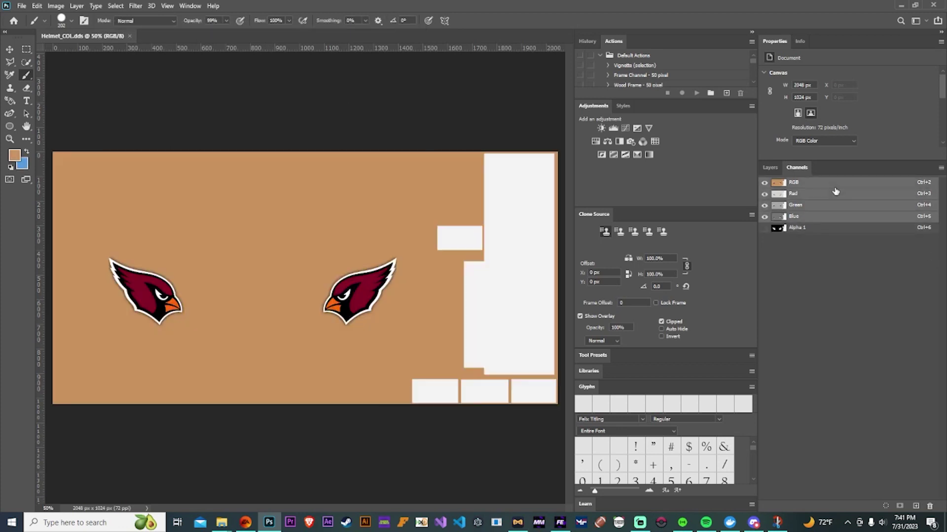
pyautogui.click(137, 36)
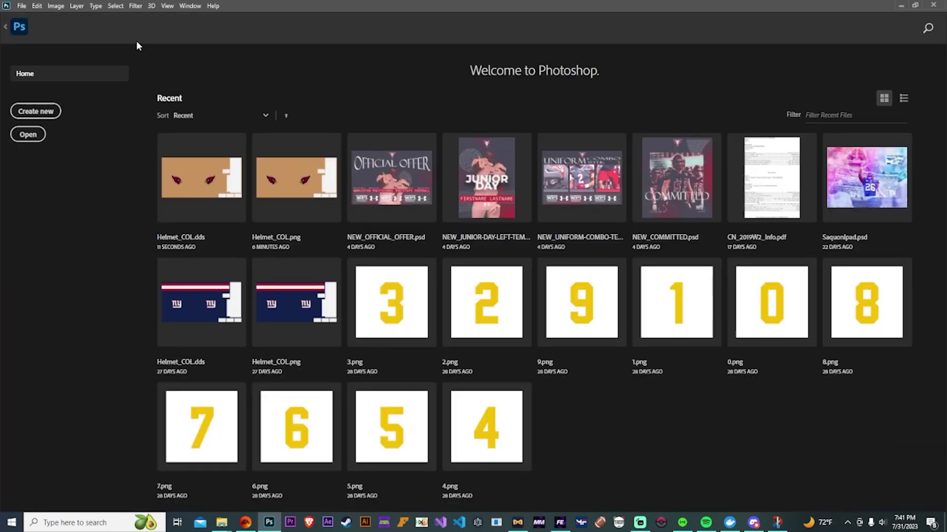
pyautogui.click(36, 141)
pyautogui.doubleClick(128, 102)
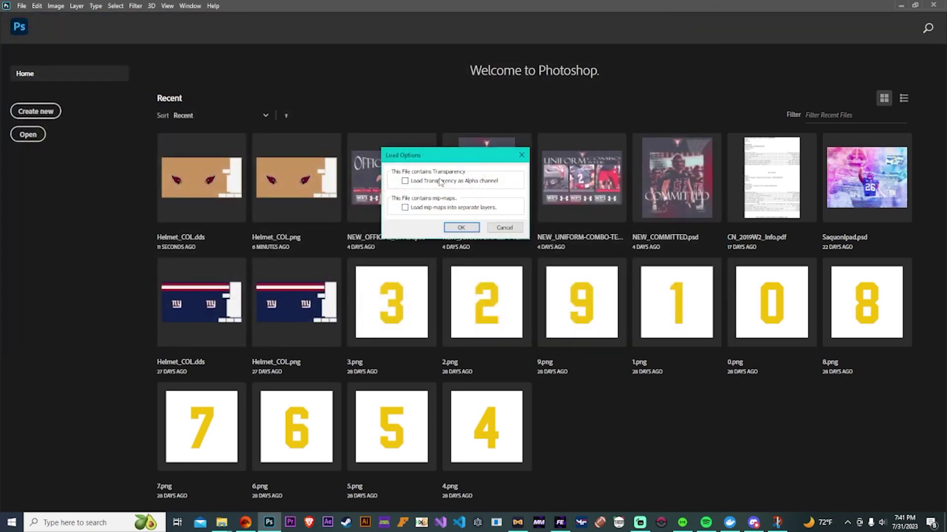
pyautogui.click(461, 228)
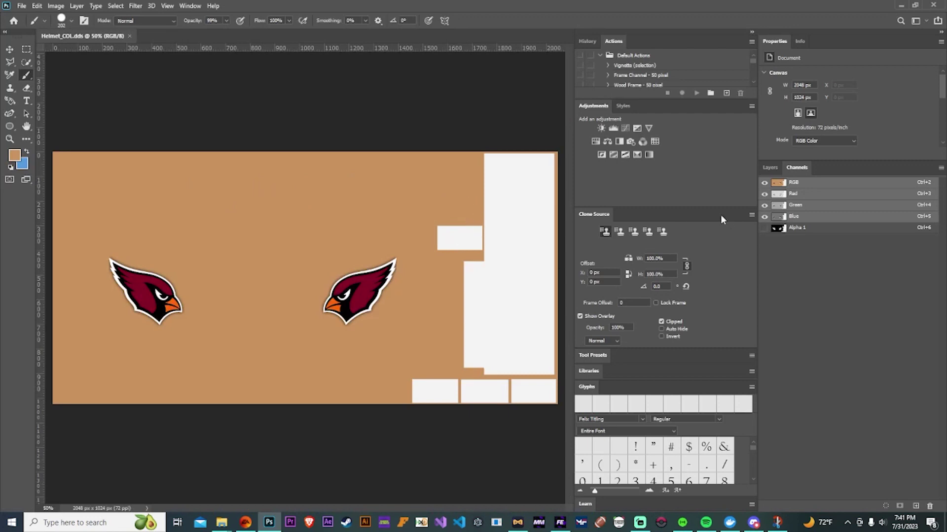
pyautogui.click(764, 229)
pyautogui.click(764, 229)
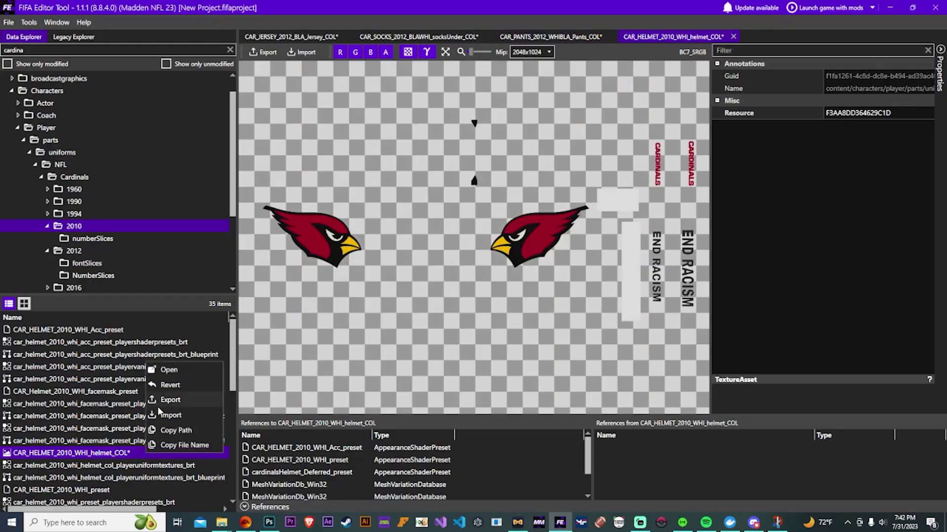
# - Switch to FIFA Editor Tool and import the edited helmet texture into CAR_HELMET_2010_WHI_helmet_COL
pyautogui.click(173, 415)
pyautogui.doubleClick(115, 81)
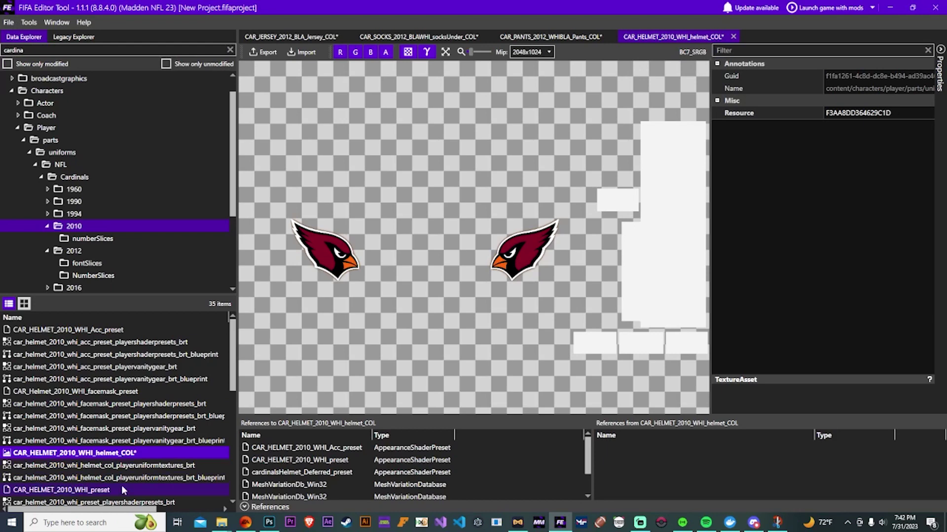
# - Open CAR_HELMET_2010_WHI_preset and expand the VectorParameters list under its ShaderPreset
pyautogui.scroll(-1, 123, 483)
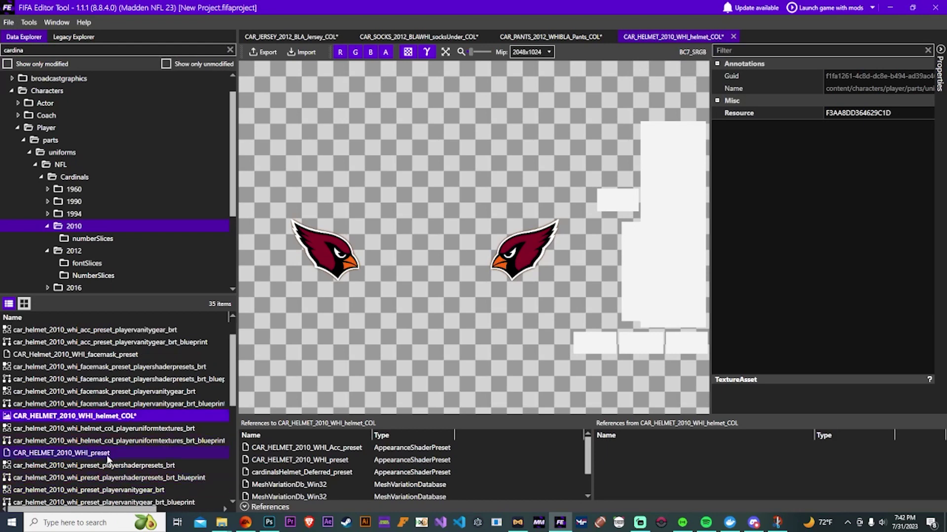
pyautogui.doubleClick(109, 458)
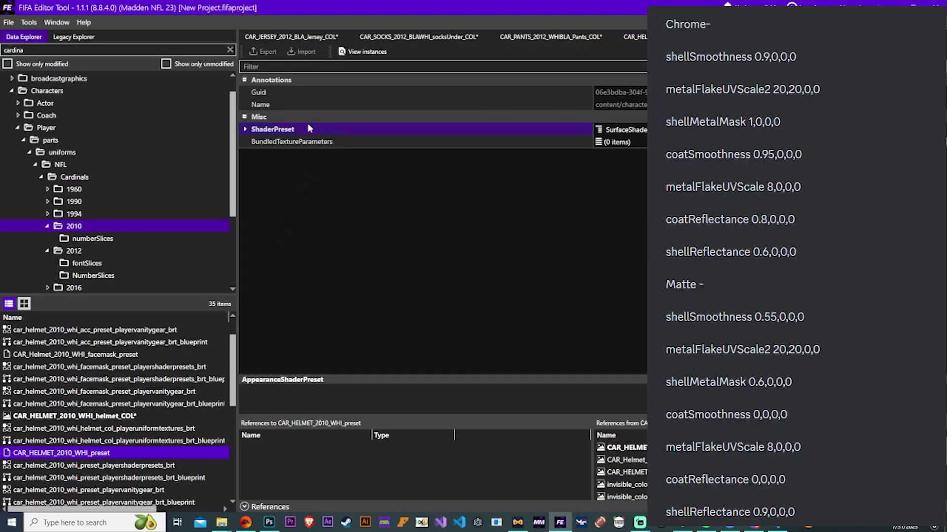
pyautogui.click(292, 128)
pyautogui.doubleClick(291, 129)
pyautogui.doubleClick(315, 178)
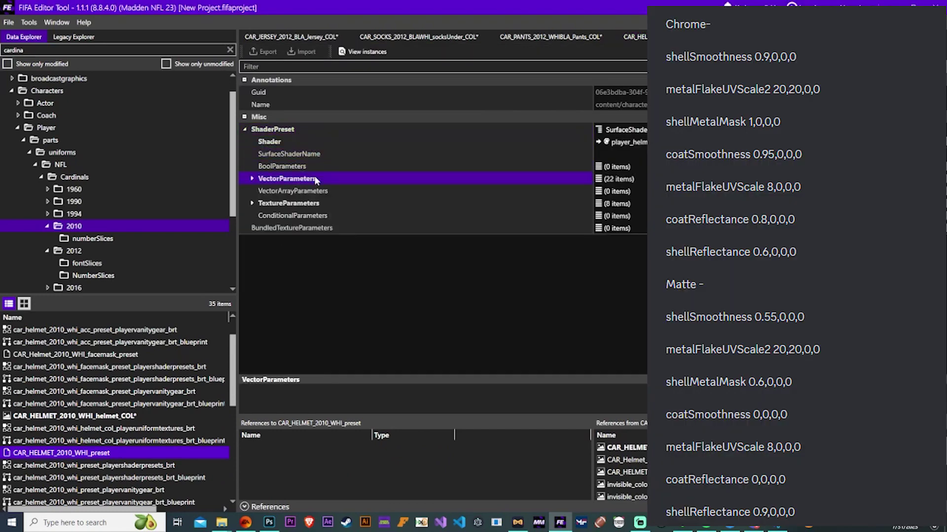
pyautogui.scroll(-3, 315, 247)
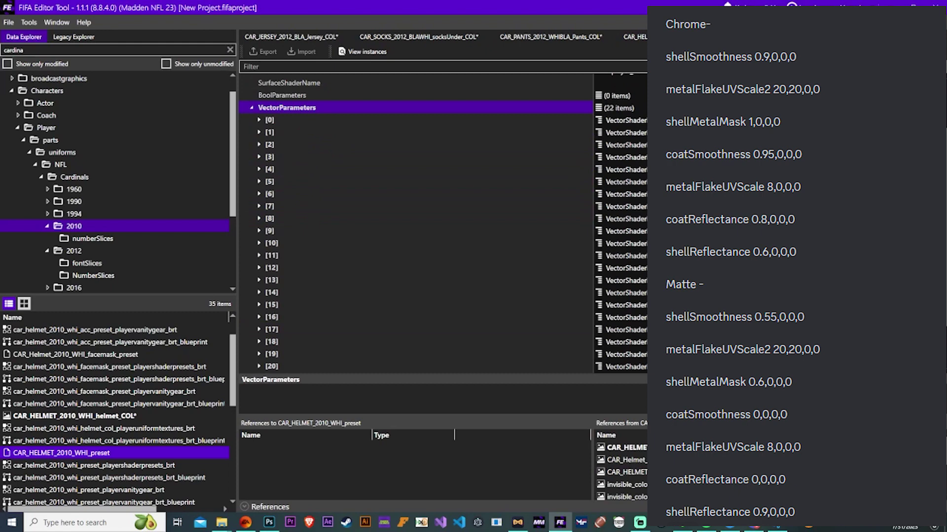
pyautogui.click(777, 529)
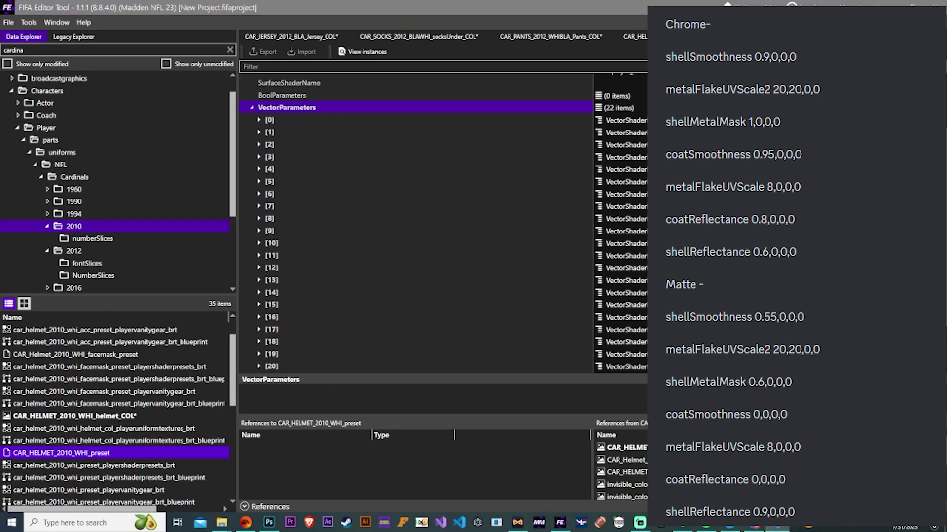
# - Locate the metalFlakeUVScale parameter in the helmet preset's vector parameters and set its x and y values to 20
pyautogui.doubleClick(304, 122)
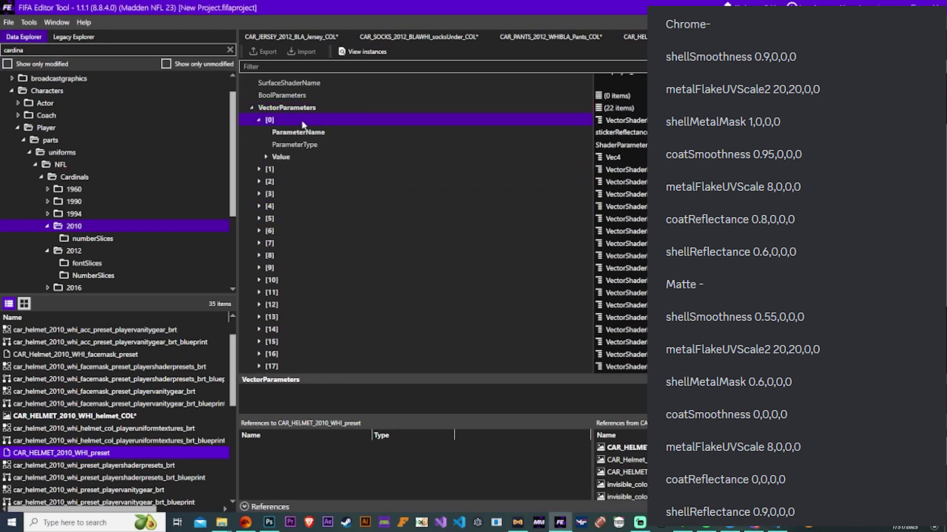
pyautogui.doubleClick(299, 120)
pyautogui.doubleClick(284, 132)
pyautogui.doubleClick(284, 132)
pyautogui.doubleClick(285, 144)
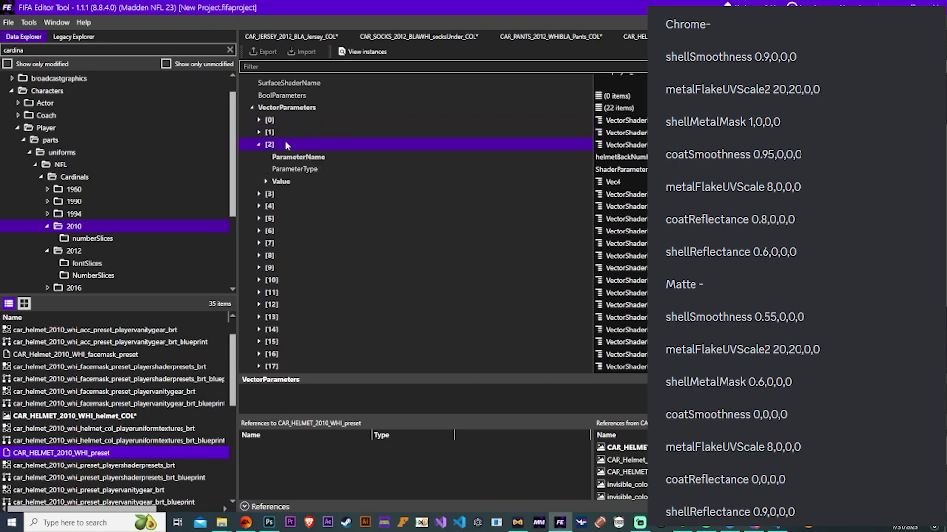
pyautogui.doubleClick(283, 132)
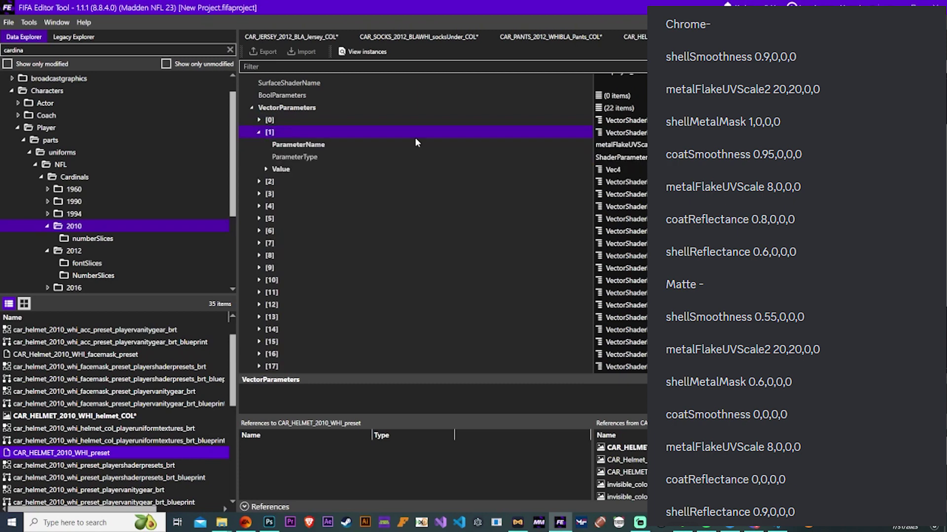
pyautogui.doubleClick(502, 164)
pyautogui.click(422, 181)
pyautogui.write('20')
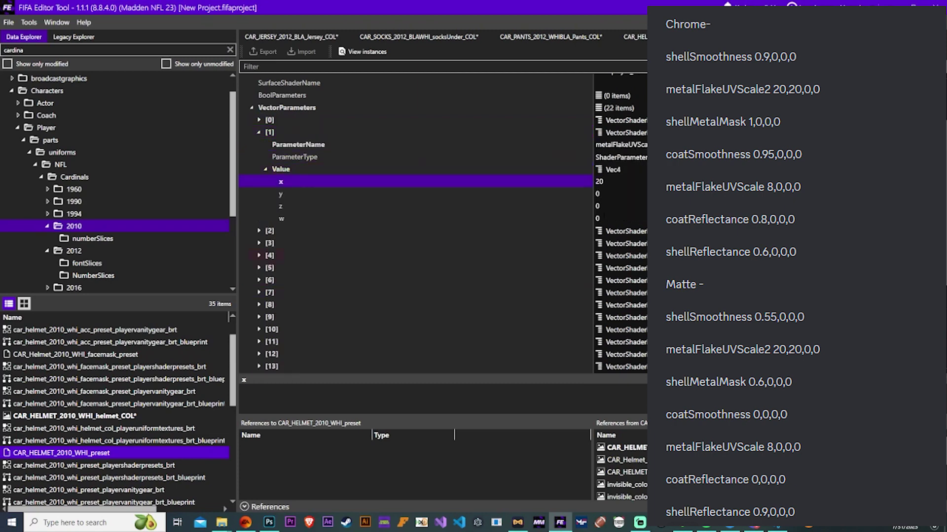
pyautogui.click(561, 194)
pyautogui.write('20')
# - Look through entries [2] to [5] for coatSmoothness and expand its value to check it against the chrome settings
pyautogui.doubleClick(274, 232)
pyautogui.doubleClick(274, 243)
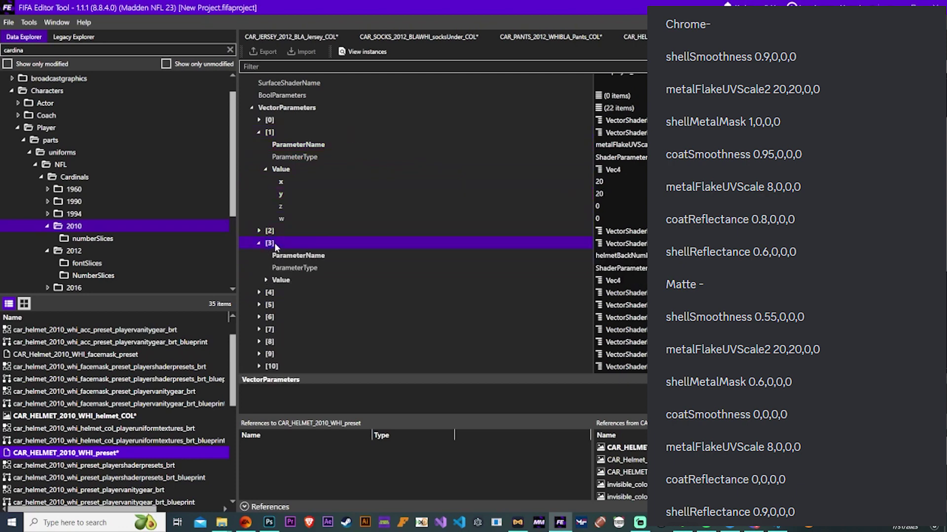
pyautogui.doubleClick(274, 255)
pyautogui.doubleClick(275, 268)
pyautogui.doubleClick(433, 306)
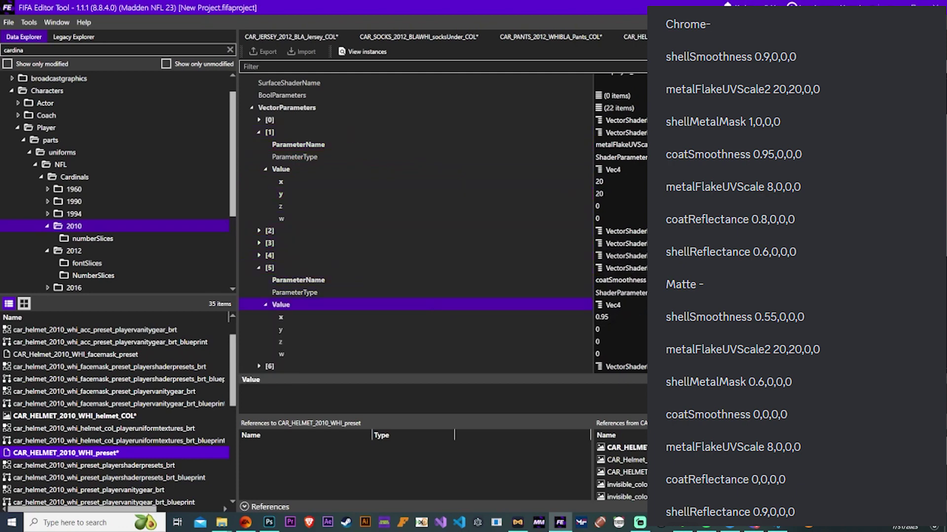
# - Examine vector parameters [6] and [7], expanding the value of the metal flake strength parameter
pyautogui.scroll(-4, 360, 259)
pyautogui.doubleClick(359, 271)
pyautogui.doubleClick(358, 272)
pyautogui.doubleClick(357, 294)
pyautogui.click(357, 287)
pyautogui.doubleClick(357, 287)
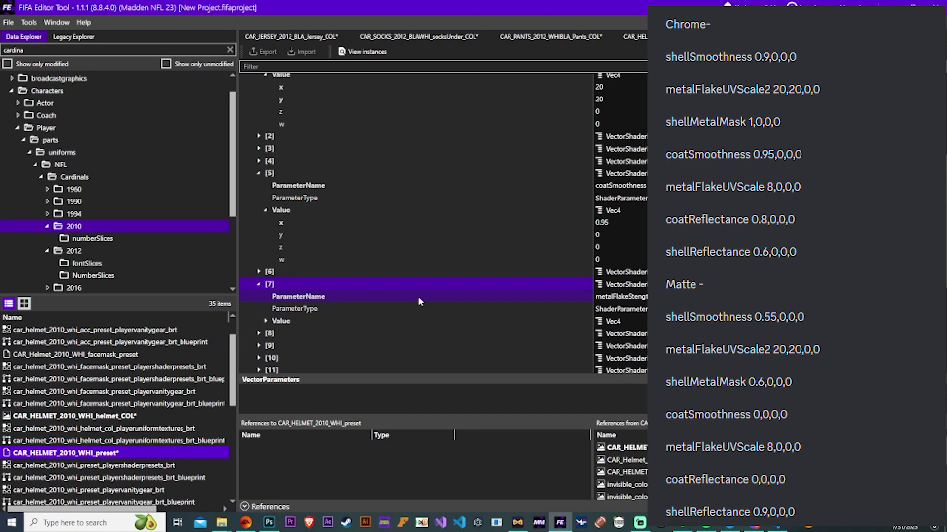
pyautogui.doubleClick(422, 320)
pyautogui.scroll(-5, 610, 333)
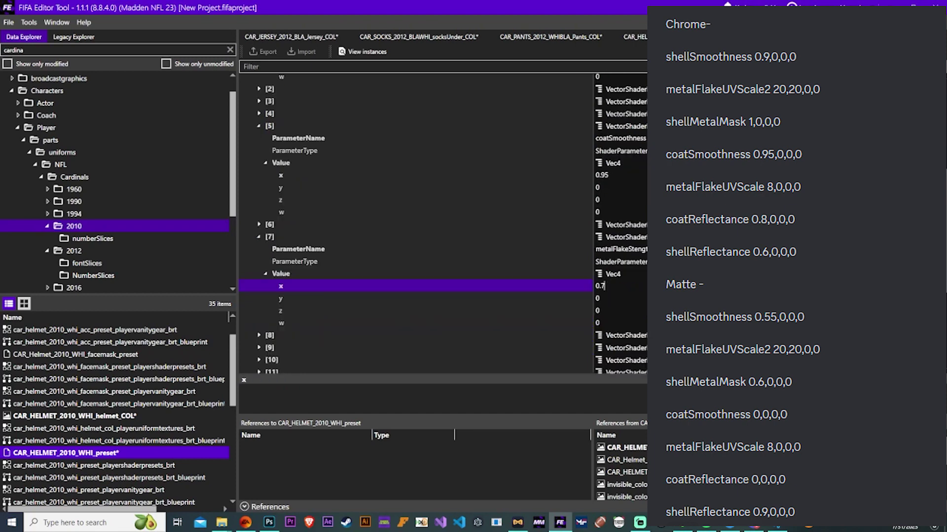
# - Collapse entry [7], locate the coatReflectance parameter and expand its value to check it against the chrome settings
pyautogui.doubleClick(290, 166)
pyautogui.rightClick(290, 178)
pyautogui.doubleClick(289, 179)
pyautogui.doubleClick(275, 178)
pyautogui.doubleClick(283, 191)
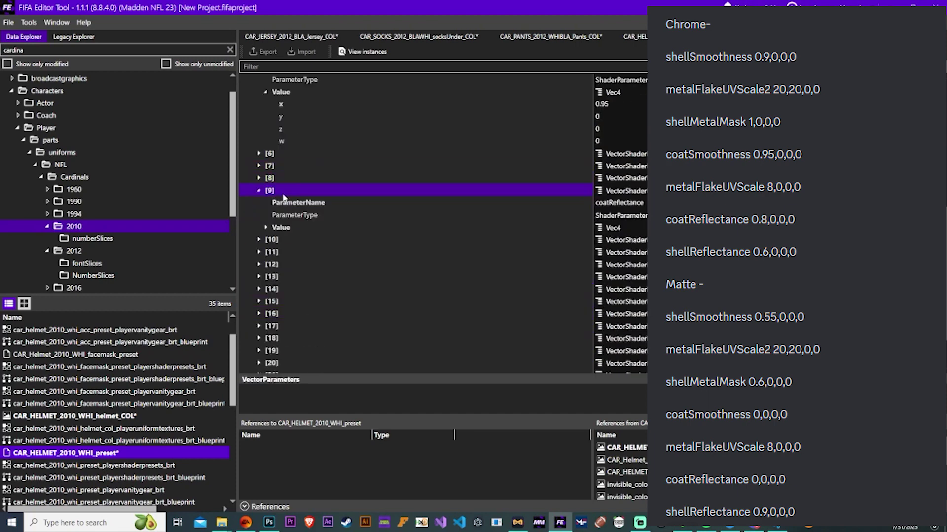
pyautogui.doubleClick(312, 228)
# - Find the shellReflectance parameter among the following entries and set its x value to 0.6
pyautogui.doubleClick(271, 290)
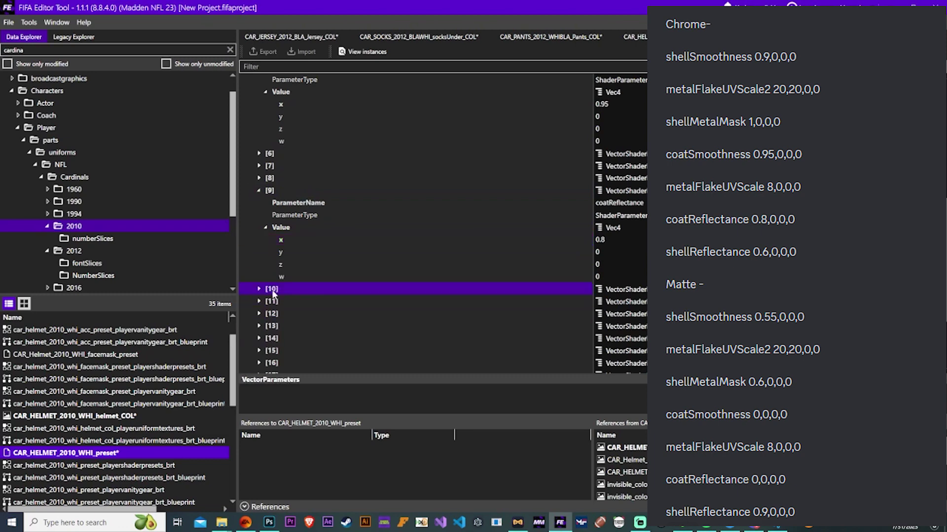
pyautogui.scroll(-3, 269, 294)
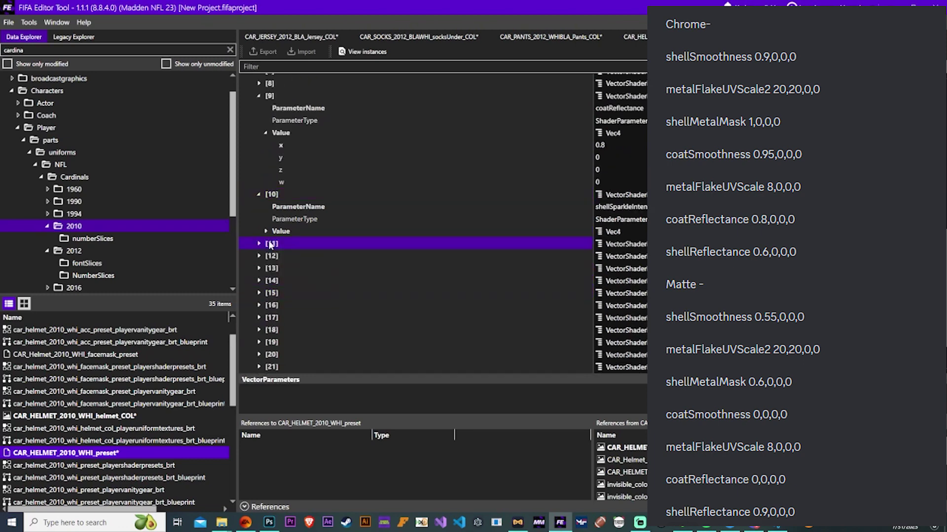
pyautogui.doubleClick(271, 256)
pyautogui.click(280, 293)
pyautogui.doubleClick(280, 294)
pyautogui.click(608, 305)
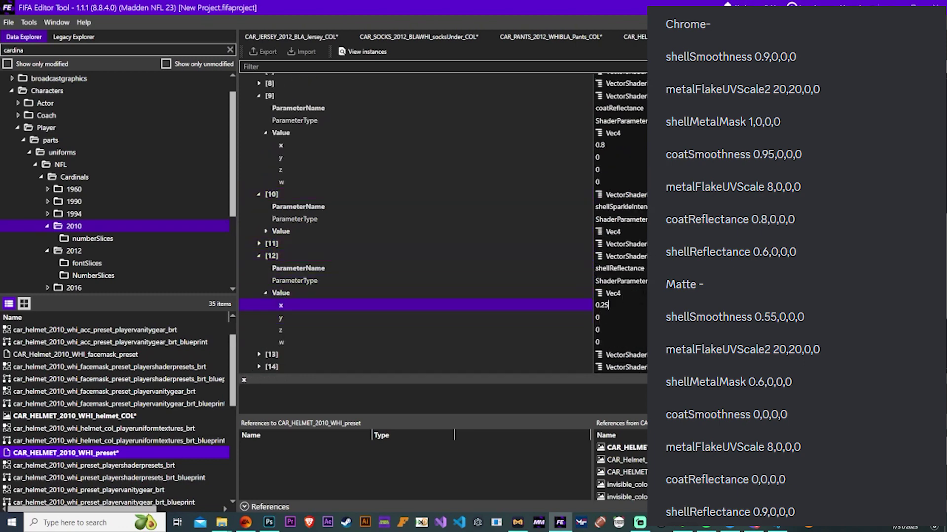
pyautogui.press('BackSpace')
pyautogui.press('BackSpace')
pyautogui.write('6')
# - Set metalFlakeUVScale2 in entry [13] to 20 for x and y, and set metalFlakeUVScale in entry [1] to x 8, y 0
pyautogui.scroll(-2, 374, 289)
pyautogui.doubleClick(376, 287)
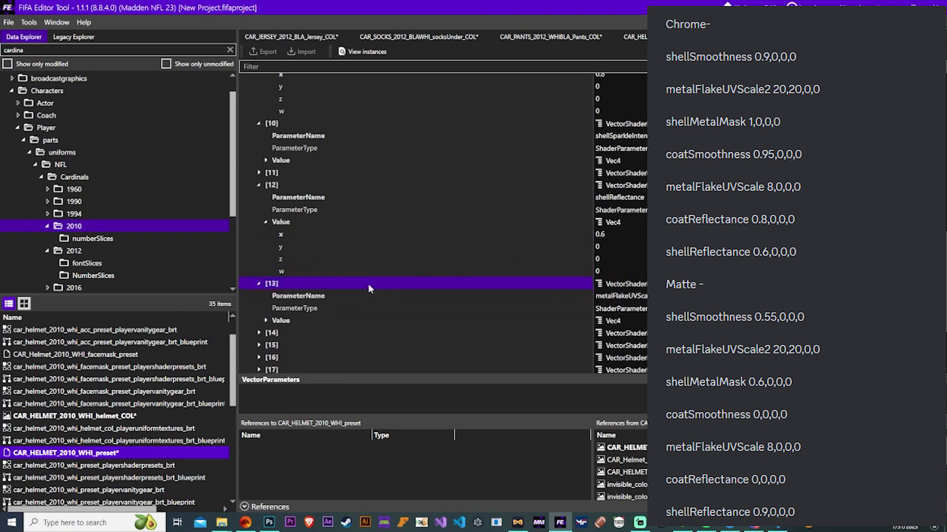
pyautogui.scroll(-1, 368, 284)
pyautogui.doubleClick(397, 297)
pyautogui.click(427, 320)
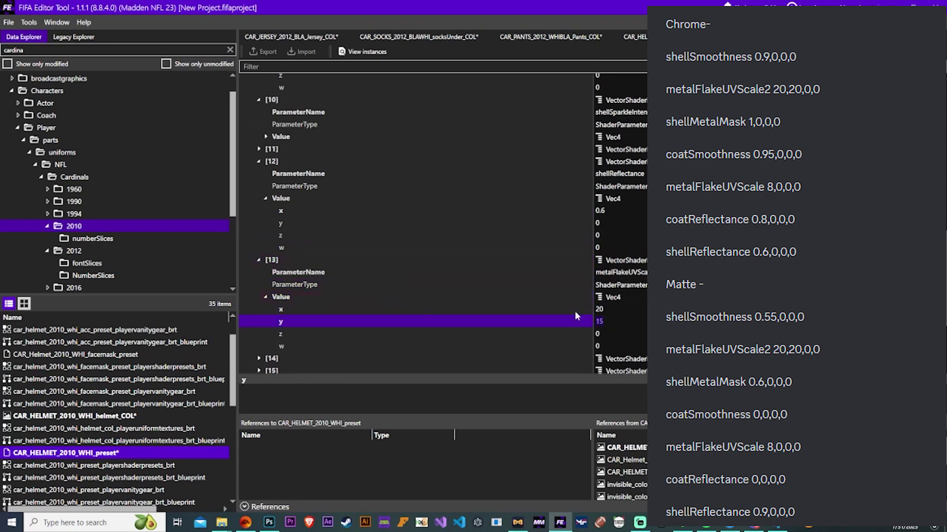
pyautogui.write('20')
pyautogui.scroll(15, 611, 267)
pyautogui.click(611, 252)
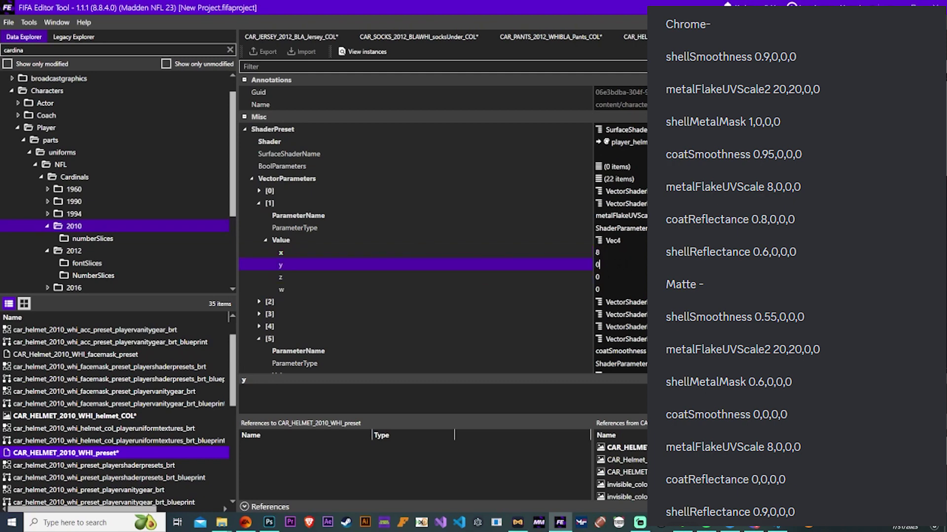
# - Find the shellSmoothness parameter in entry [15] and set its x value to 0.9
pyautogui.scroll(-20, 561, 288)
pyautogui.doubleClick(451, 291)
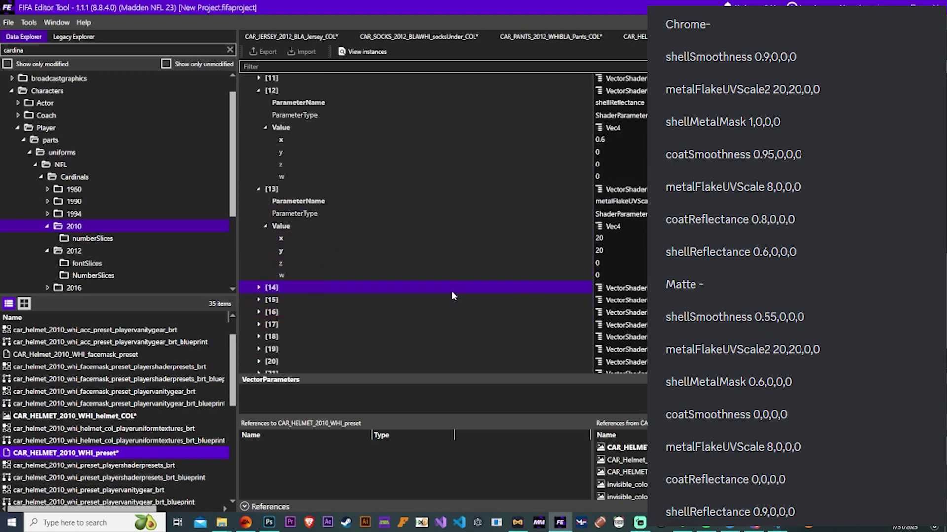
pyautogui.doubleClick(445, 291)
pyautogui.doubleClick(441, 299)
pyautogui.scroll(-4, 433, 266)
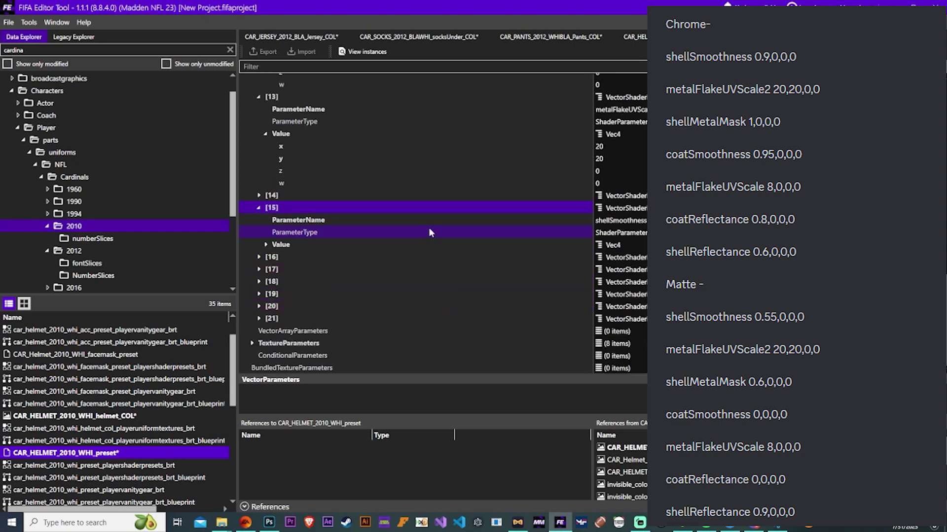
pyautogui.doubleClick(439, 244)
pyautogui.click(602, 258)
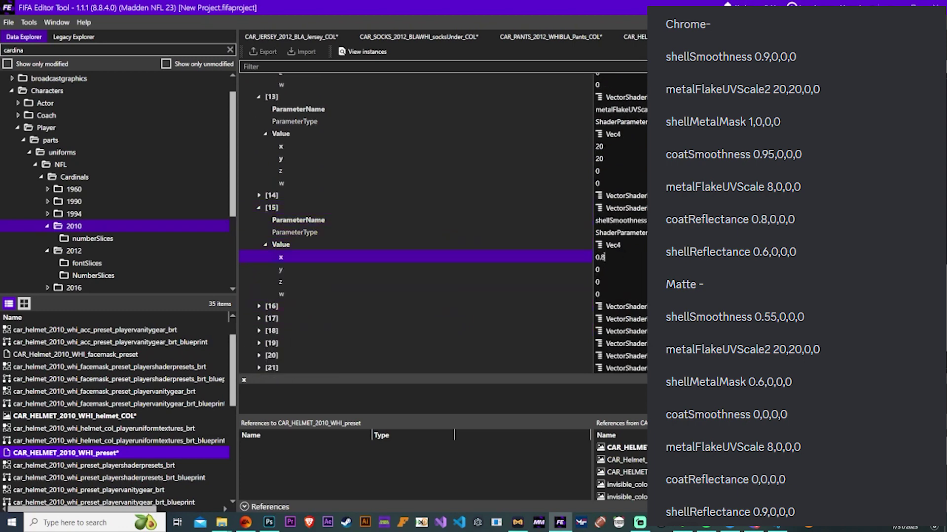
pyautogui.write('0.9')
# - Search the remaining entries for the shellMetalMask parameter and set its x value to 1
pyautogui.scroll(-2, 484, 196)
pyautogui.doubleClick(389, 257)
pyautogui.doubleClick(385, 256)
pyautogui.click(383, 269)
pyautogui.press('Right')
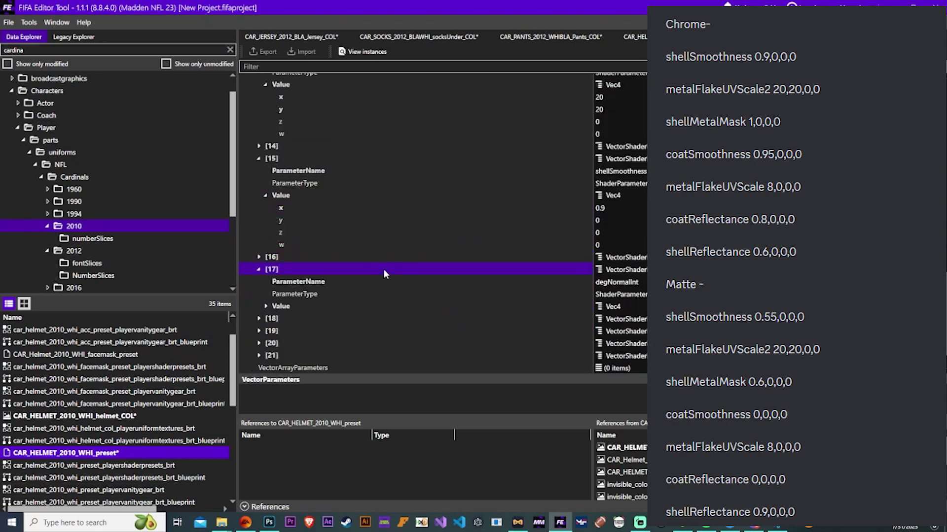
pyautogui.doubleClick(383, 269)
pyautogui.doubleClick(355, 318)
pyautogui.doubleClick(344, 307)
pyautogui.doubleClick(342, 294)
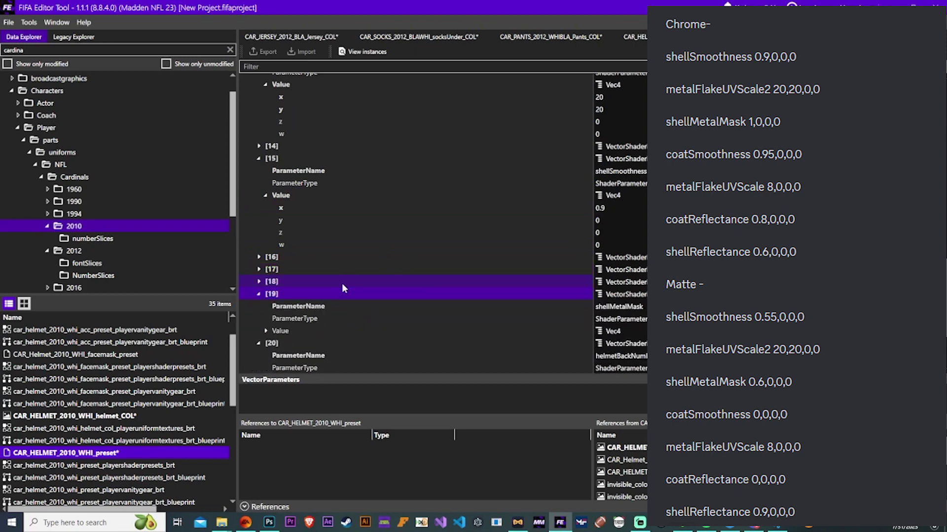
pyautogui.doubleClick(369, 330)
pyautogui.click(598, 343)
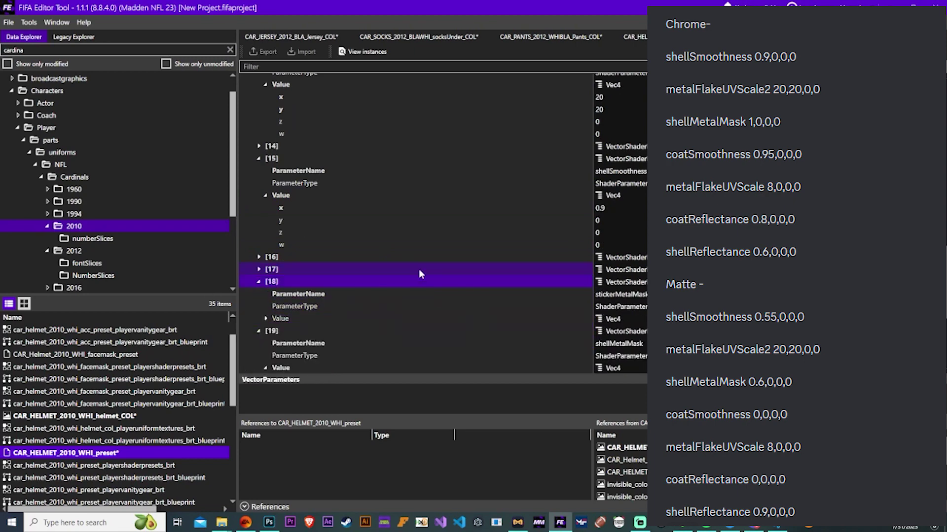
pyautogui.doubleClick(419, 269)
# - Save the project as DesertCards in the DesertCards folder
pyautogui.click(8, 22)
pyautogui.click(23, 82)
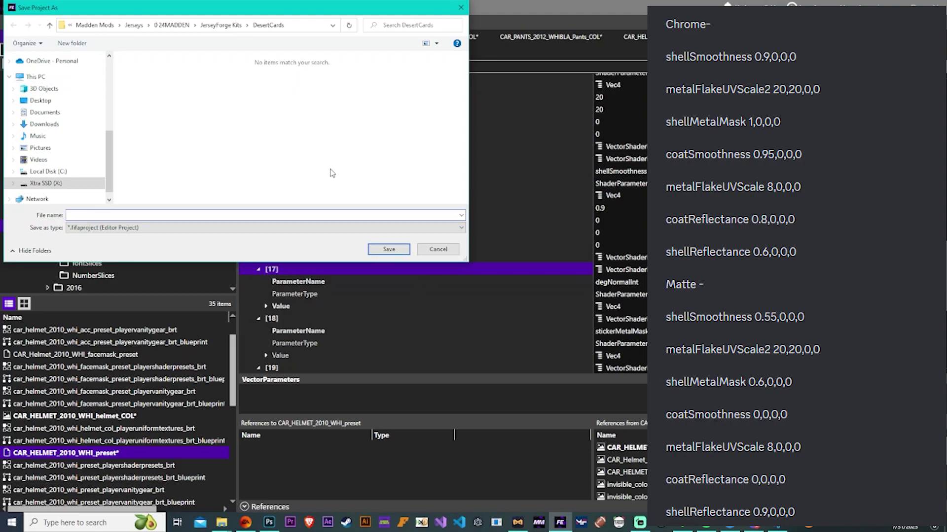
pyautogui.write('DesertCards')
pyautogui.press('Return')
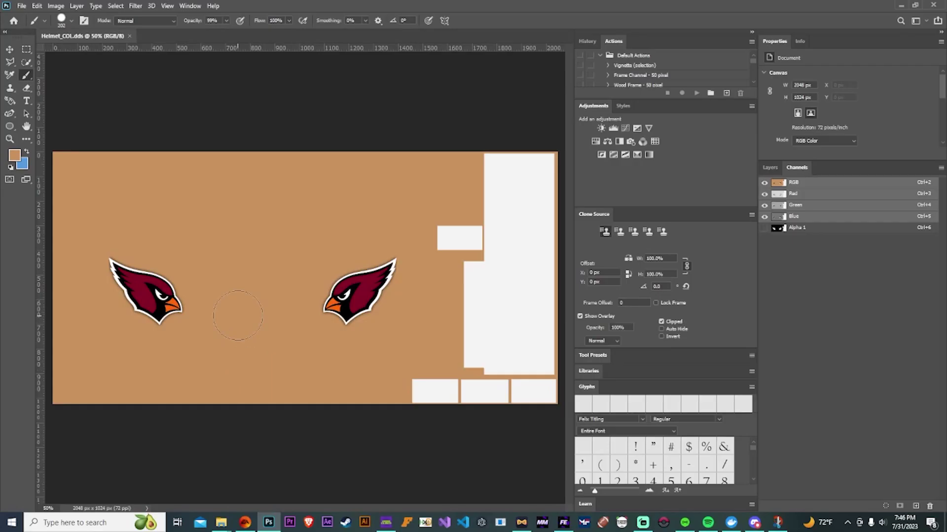
# - Read the foreground color's RGB values in Photoshop, and convert 201, 147, 94 to Frosty values in Madden Colorizer
pyautogui.click(15, 155)
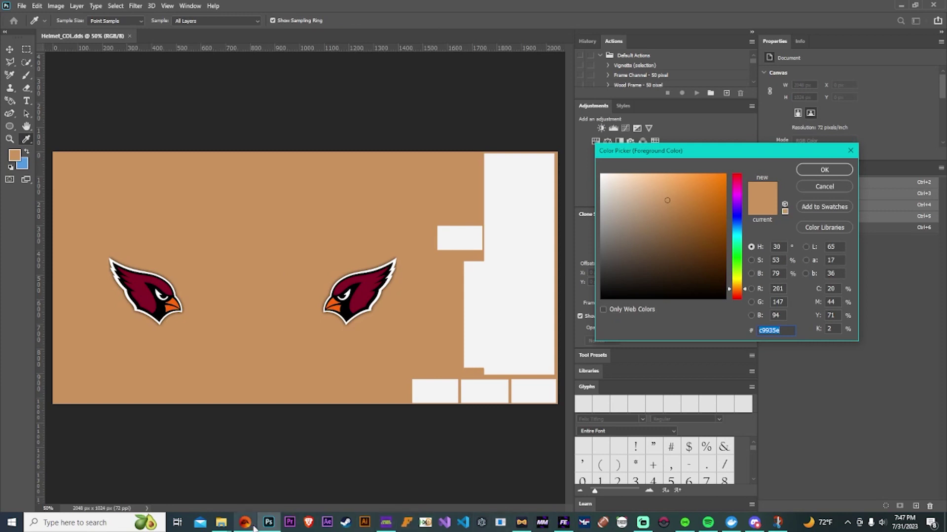
pyautogui.click(386, 523)
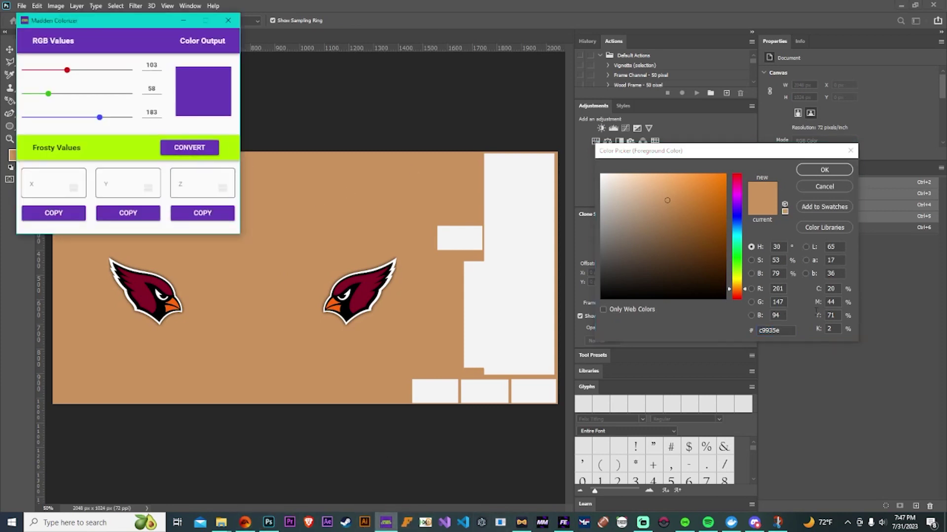
pyautogui.doubleClick(151, 64)
pyautogui.write('201')
pyautogui.doubleClick(150, 88)
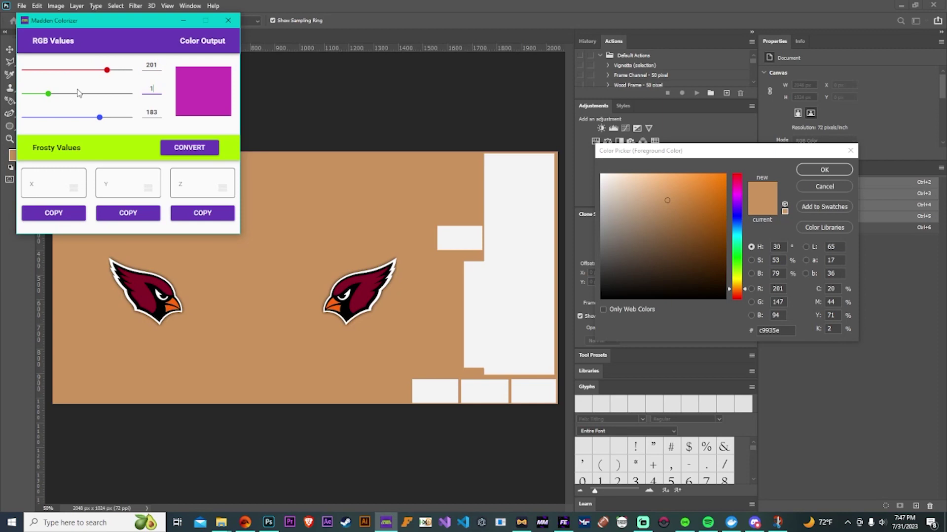
pyautogui.press('Tab')
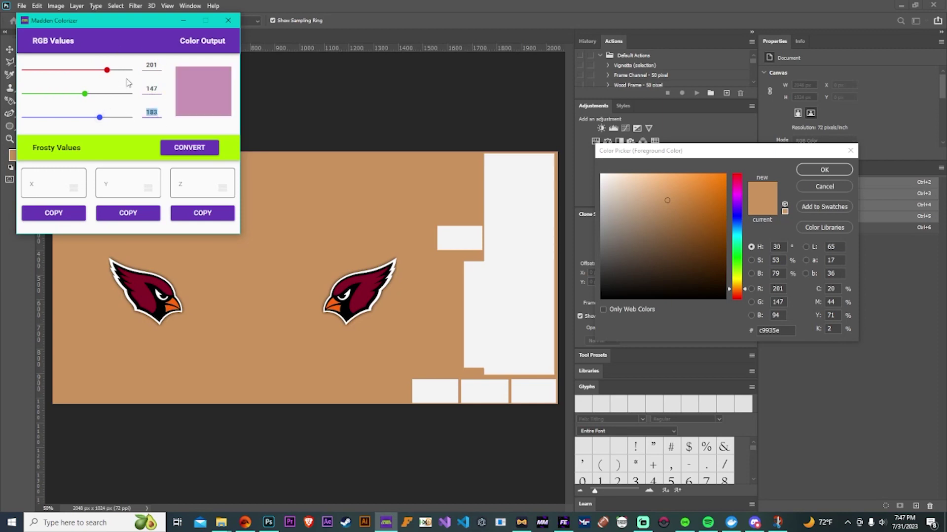
pyautogui.write('94')
pyautogui.click(188, 148)
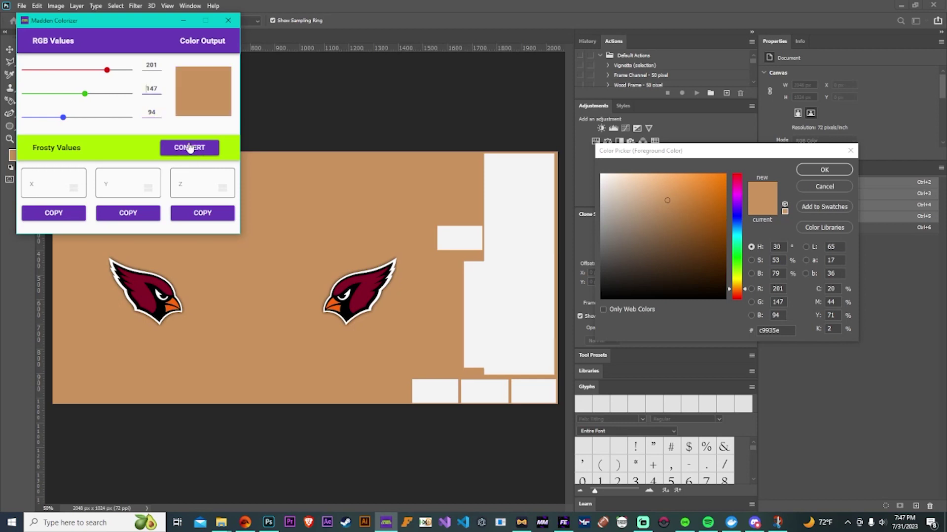
# - Switch back to FIFA Editor Tool with the colorizer kept in view, and open CAR_Helmet_2010_WHI_facemask_preset down to its VectorParameters list
pyautogui.moveTo(124, 20); pyautogui.dragTo(842, 15)
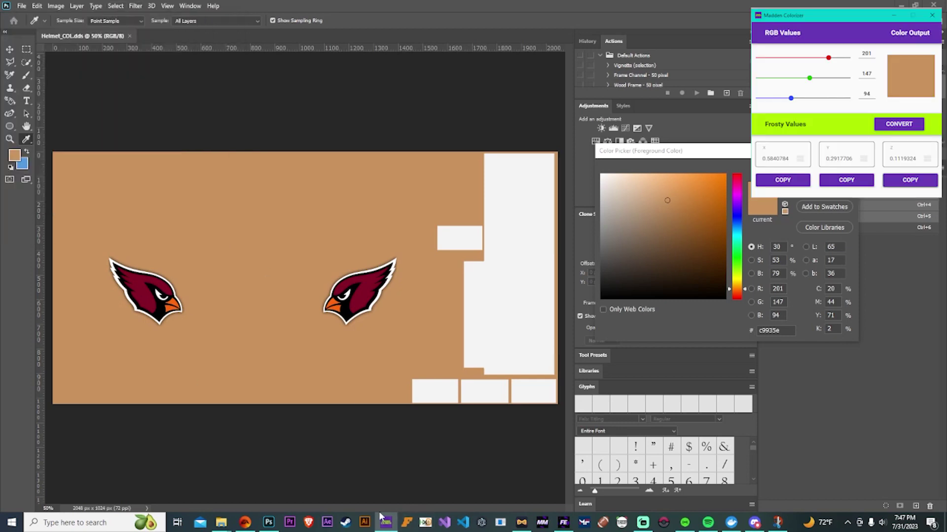
pyautogui.click(564, 523)
pyautogui.moveTo(0, 71); pyautogui.dragTo(0, 74)
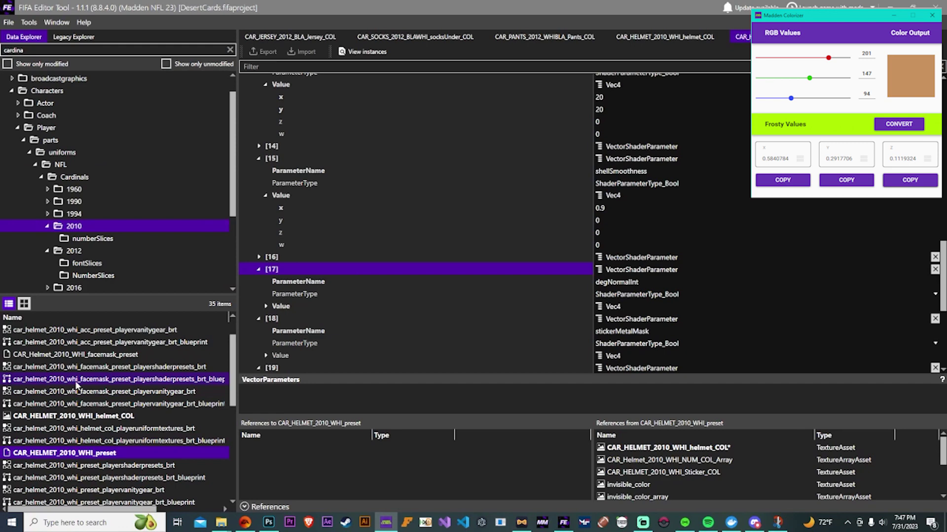
pyautogui.click(81, 358)
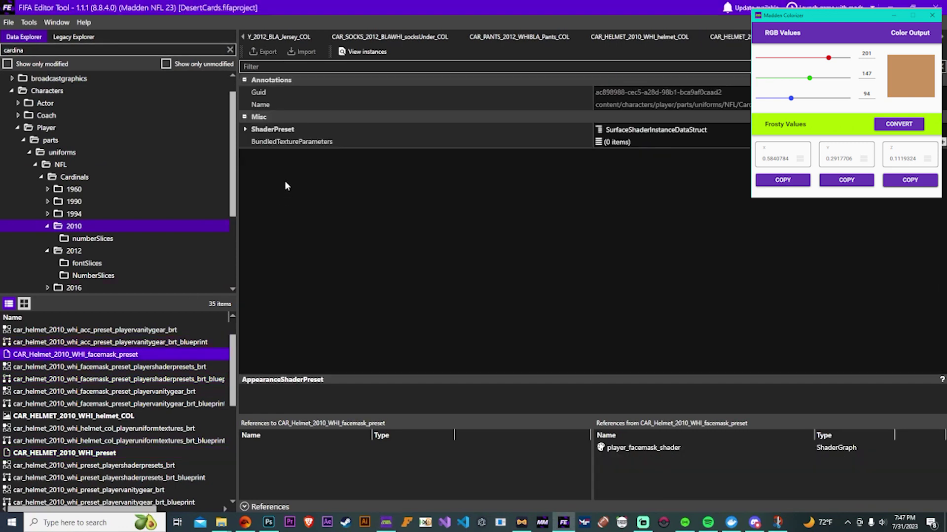
pyautogui.doubleClick(303, 129)
pyautogui.click(308, 167)
pyautogui.doubleClick(298, 178)
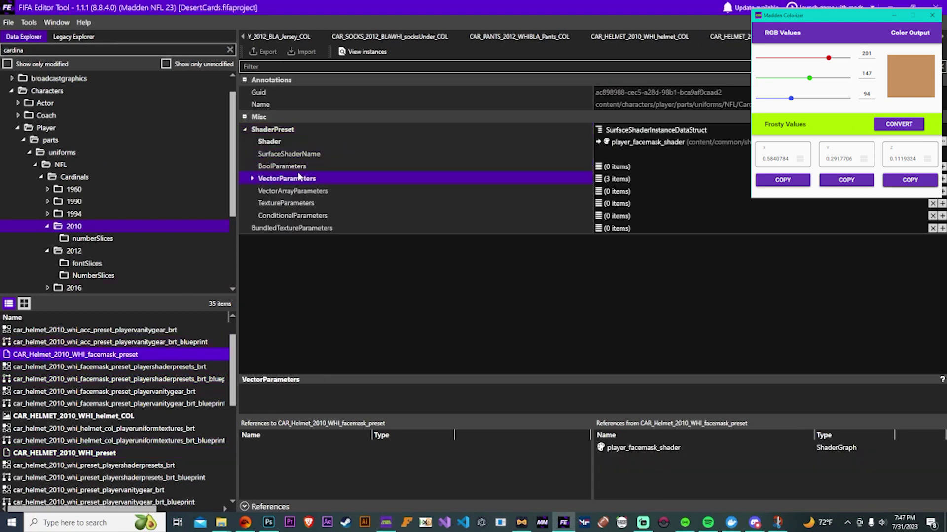
# - Expand the facemask preset's existing vector parameters, add a fourth entry to the VectorParameters list, and expand the new entry
pyautogui.doubleClick(293, 216)
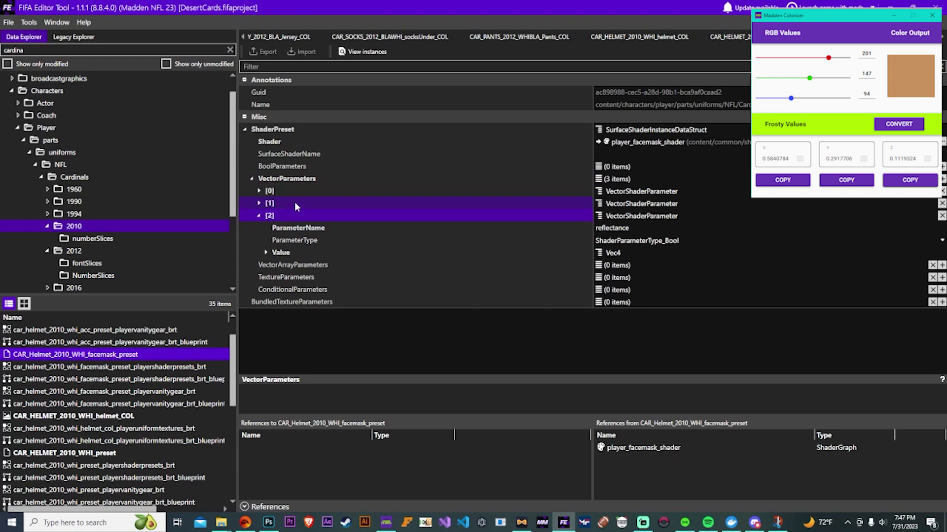
pyautogui.doubleClick(294, 202)
pyautogui.doubleClick(294, 191)
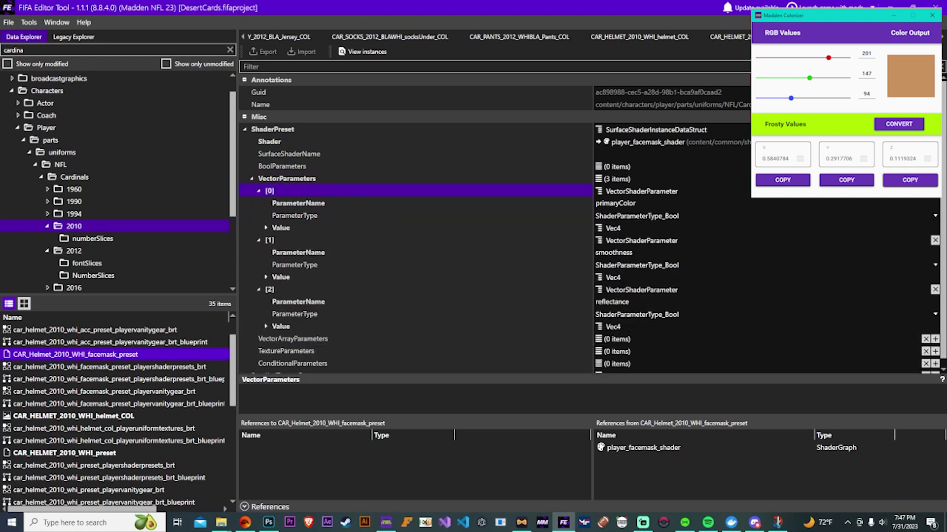
pyautogui.click(934, 178)
pyautogui.click(353, 326)
pyautogui.doubleClick(353, 325)
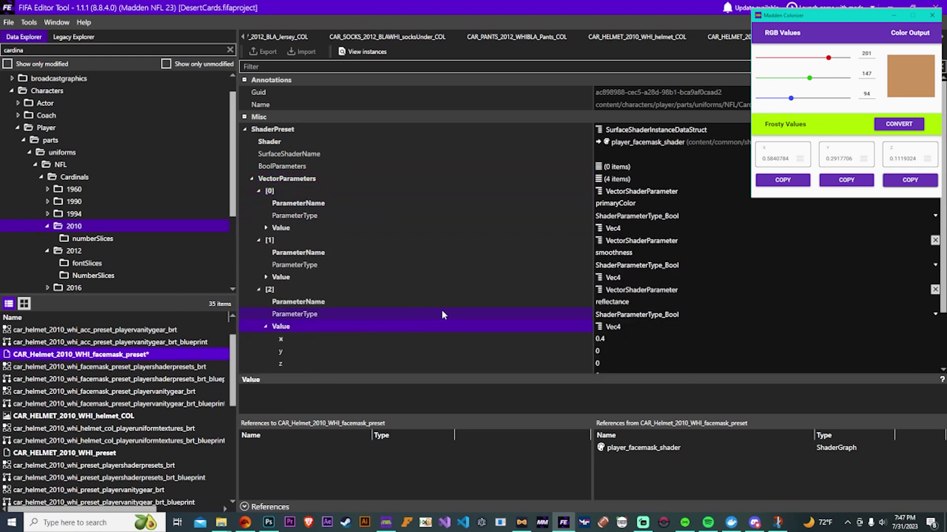
pyautogui.doubleClick(366, 326)
pyautogui.click(328, 337)
pyautogui.doubleClick(328, 337)
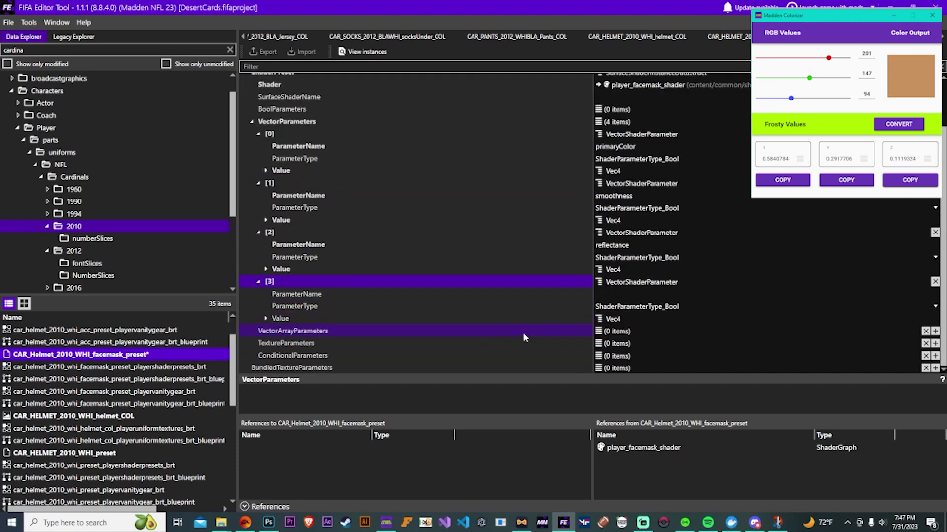
# - Name the new vector parameter metalMask and set its x value to 1
pyautogui.click(644, 293)
pyautogui.write('MetalMask')
pyautogui.doubleClick(396, 323)
pyautogui.click(591, 331)
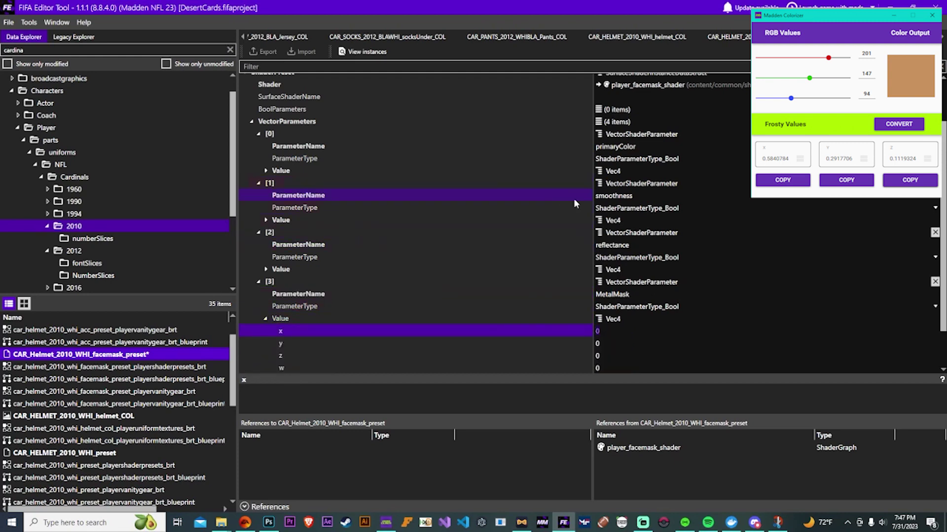
pyautogui.click(613, 293)
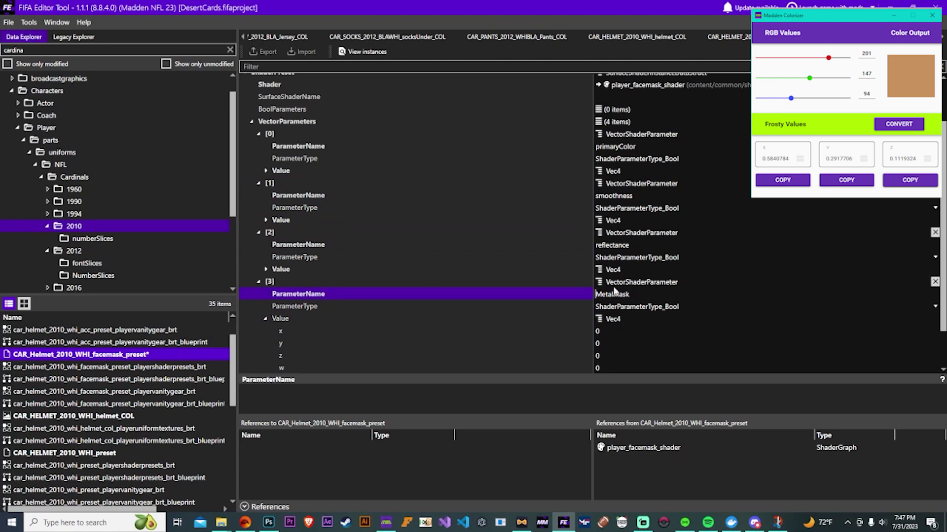
pyautogui.press('Home')
pyautogui.press('Delete')
pyautogui.write('m')
pyautogui.click(572, 334)
pyautogui.press('BackSpace')
pyautogui.write('1')
pyautogui.click(619, 343)
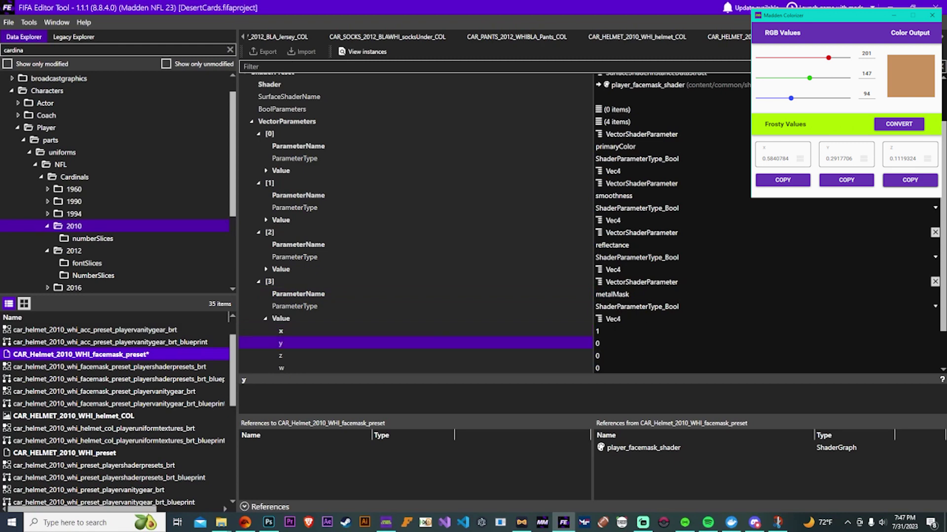
# - Set the facemask's primaryColor to the converted Frosty values x 0.5840784, y 0.2917706 and z 0.1119324, and save the project
pyautogui.scroll(3, 611, 270)
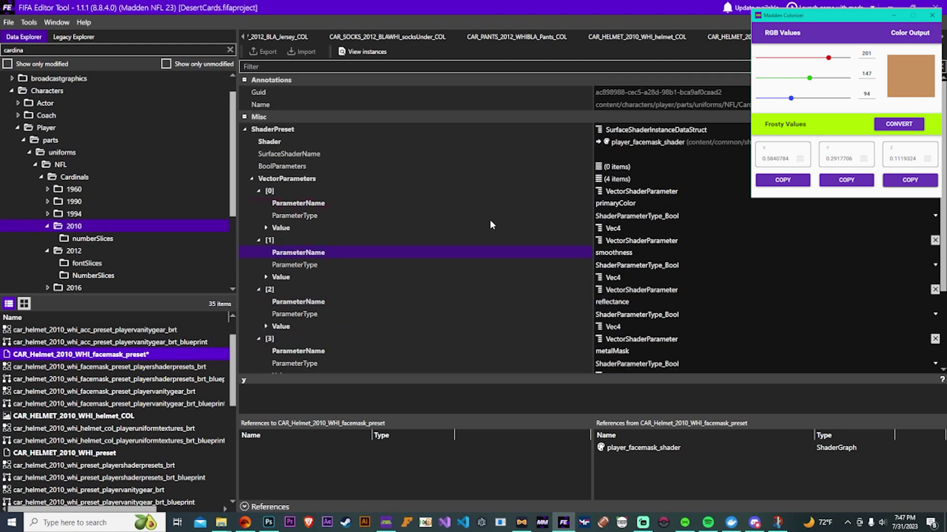
pyautogui.doubleClick(383, 227)
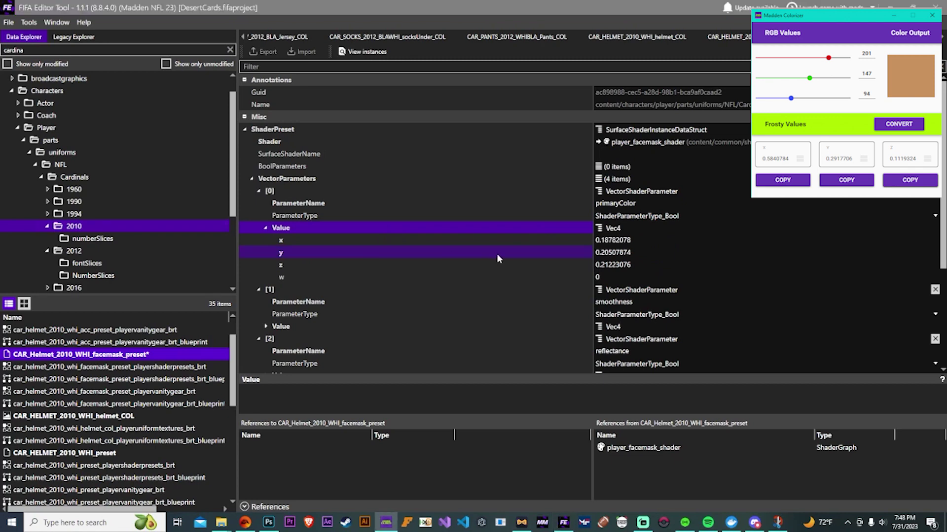
pyautogui.click(431, 242)
pyautogui.write('0.5840784')
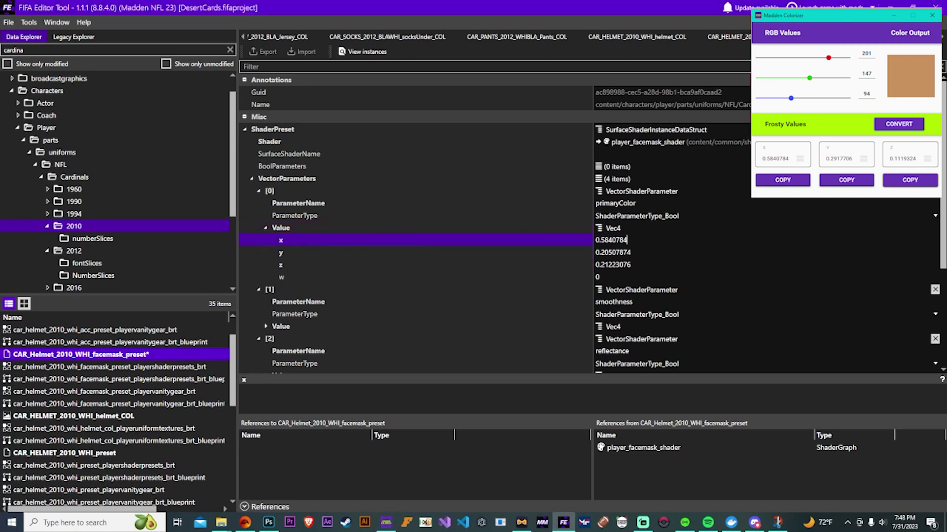
pyautogui.click(845, 180)
pyautogui.click(459, 255)
pyautogui.write('0.2917706')
pyautogui.press('Tab')
pyautogui.write('0.1119324')
pyautogui.click(627, 241)
pyautogui.click(9, 22)
pyautogui.click(32, 83)
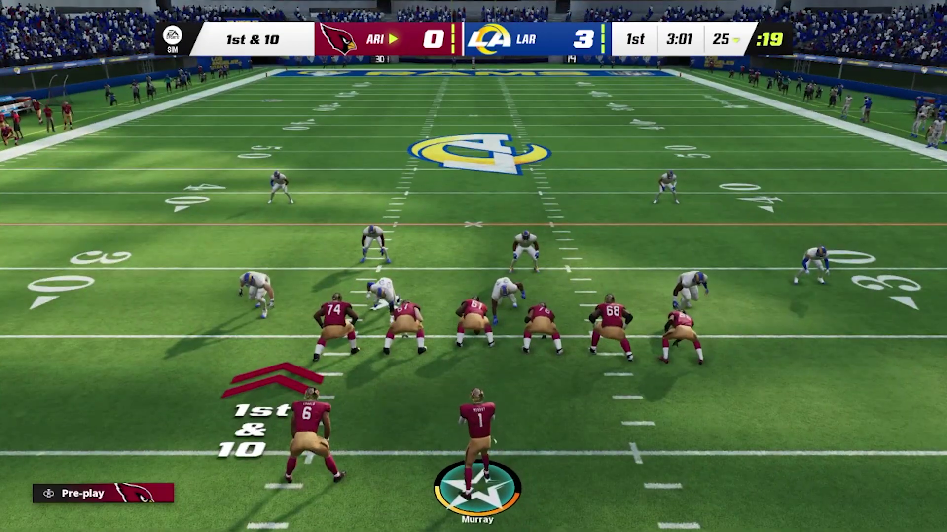
pyautogui.press('space')
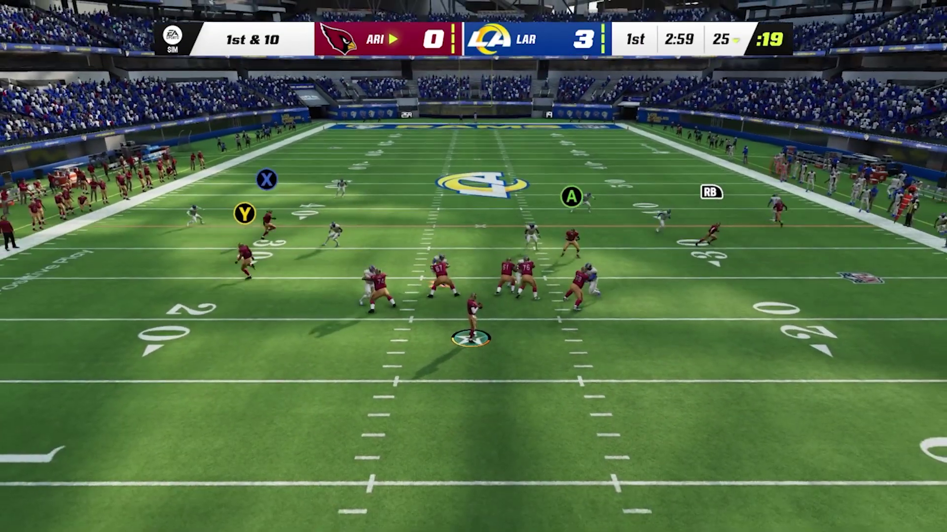
pyautogui.press('b')
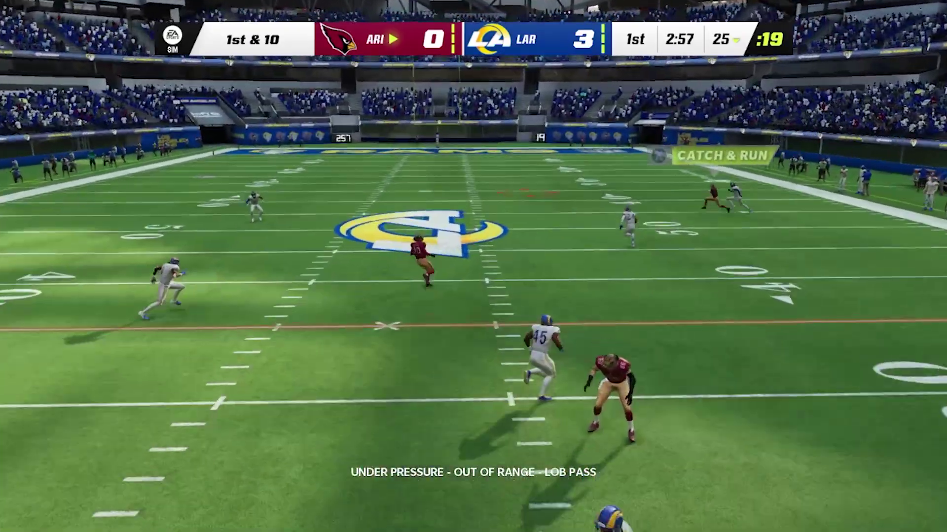